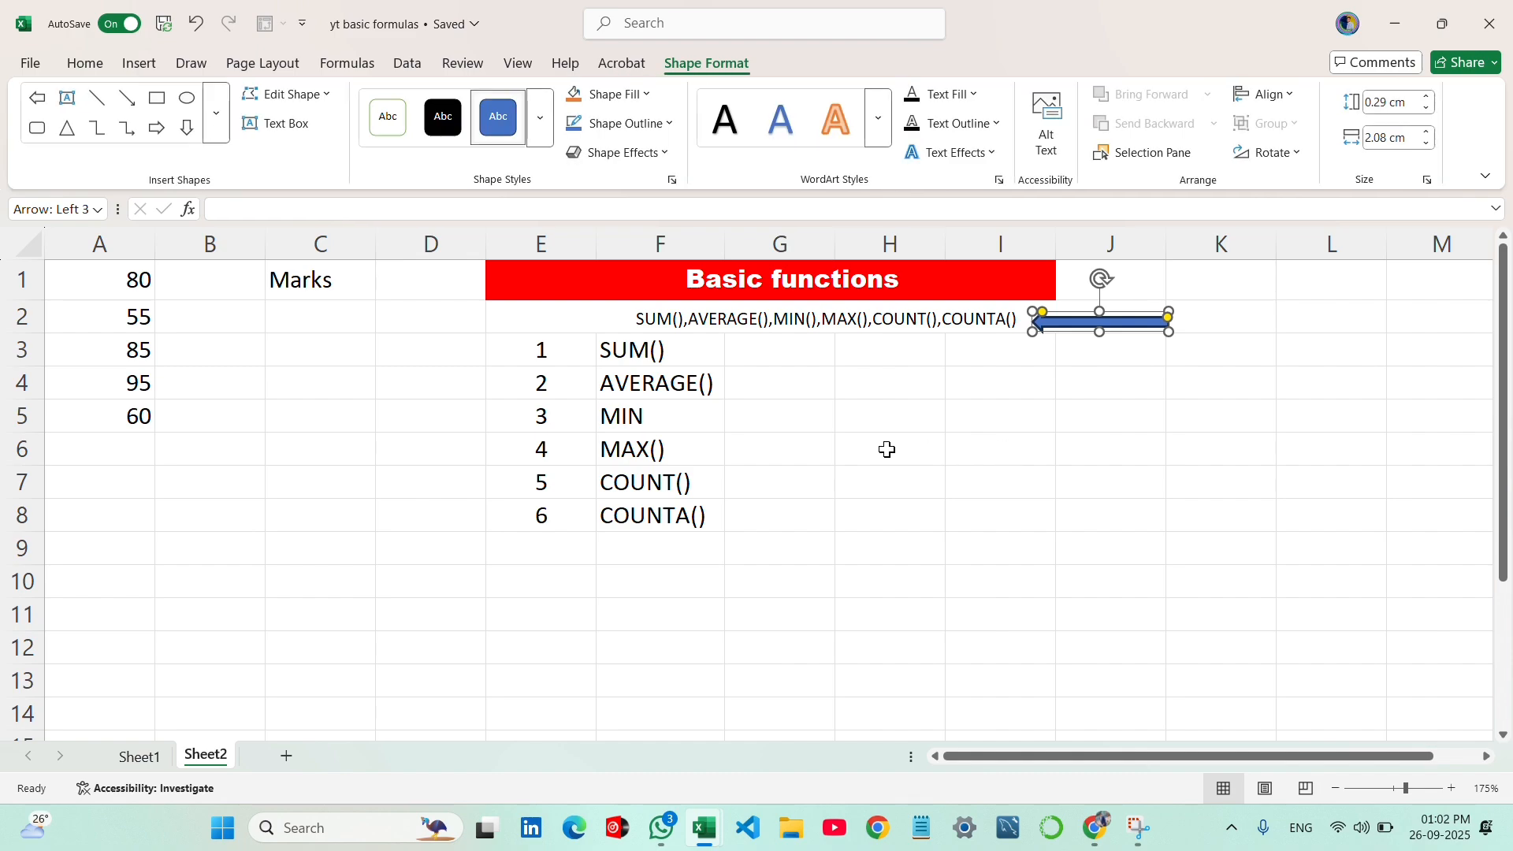
- Draw a left-pointing block arrow beside the SUM() entry in row 3, spanning about column G
click(869, 452)
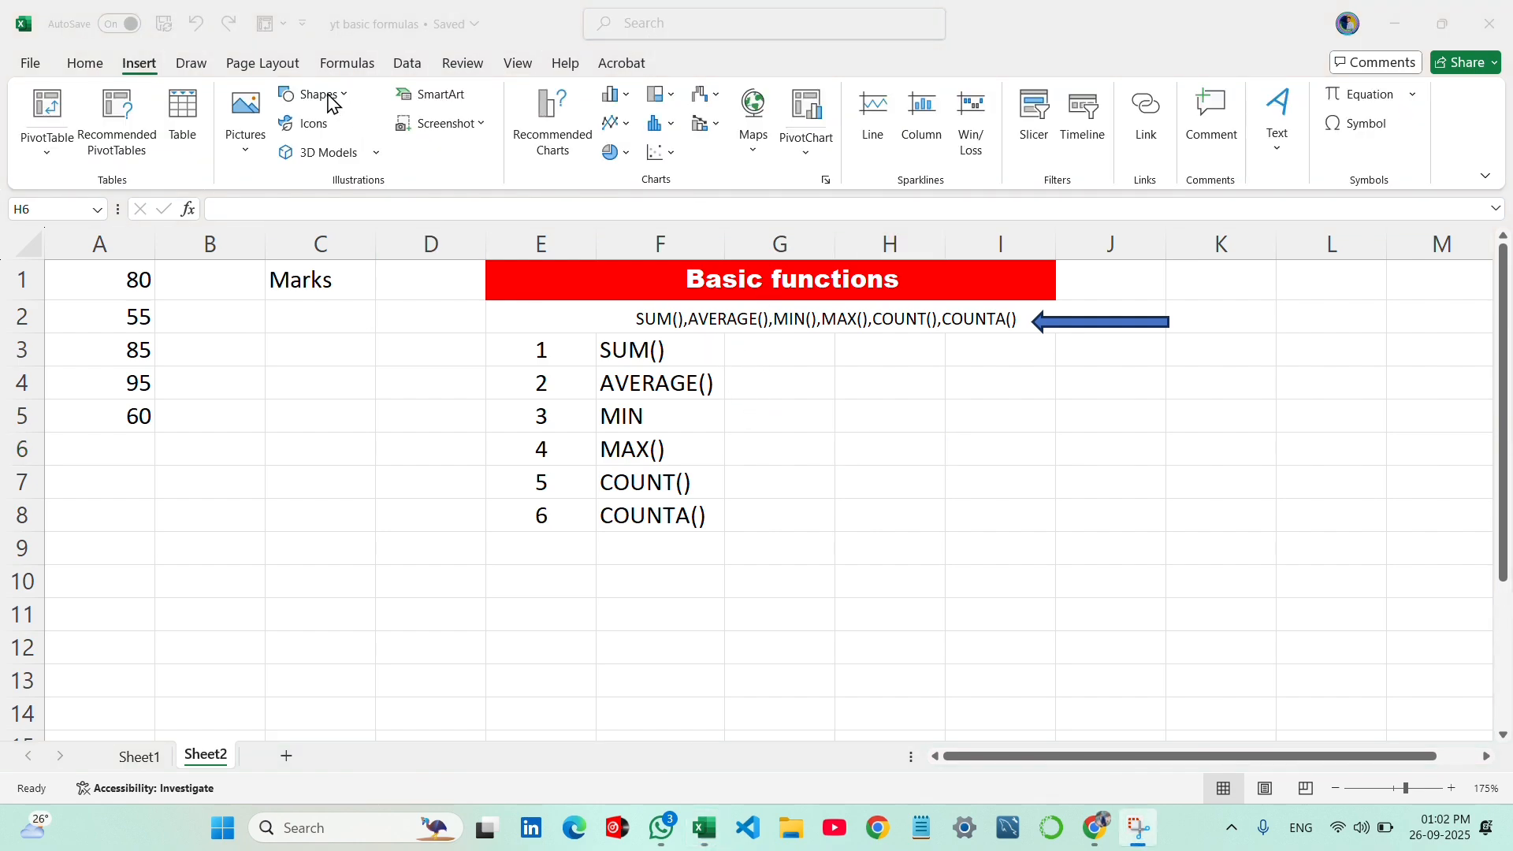
click(319, 95)
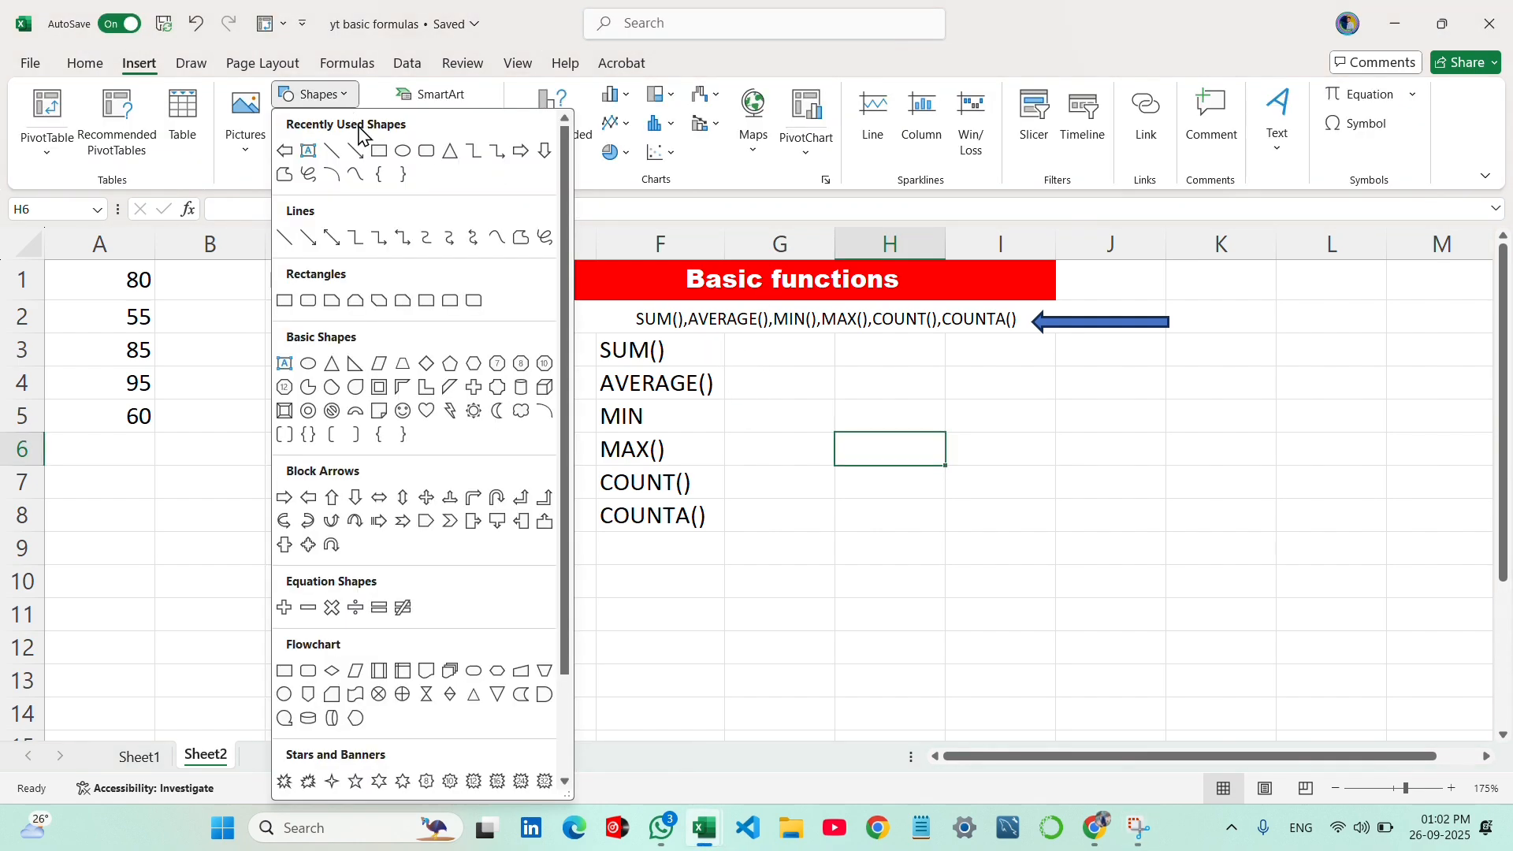
click(309, 519)
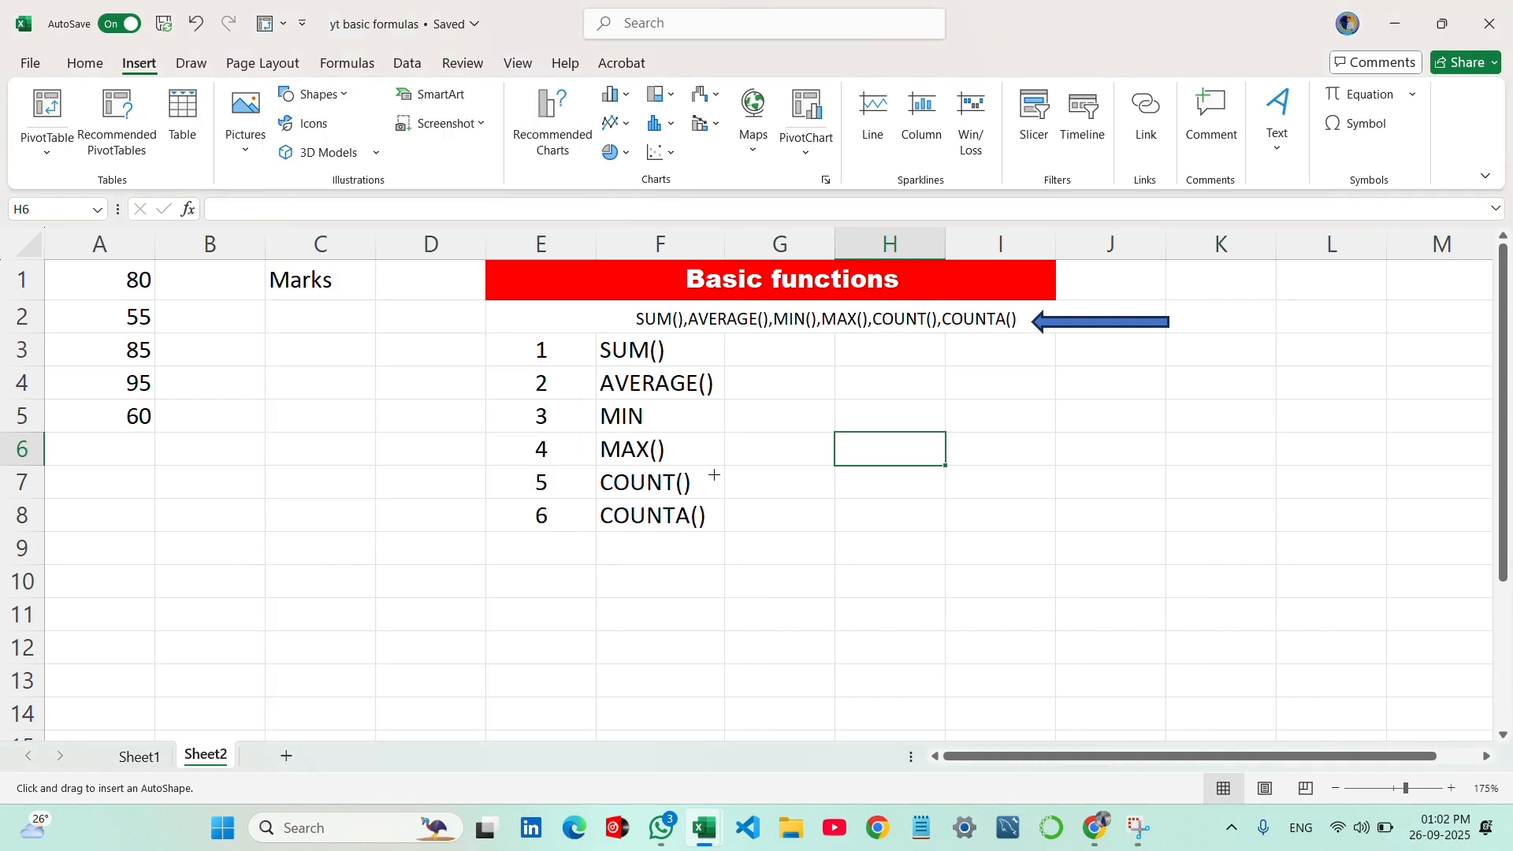
drag(733, 341, 859, 371)
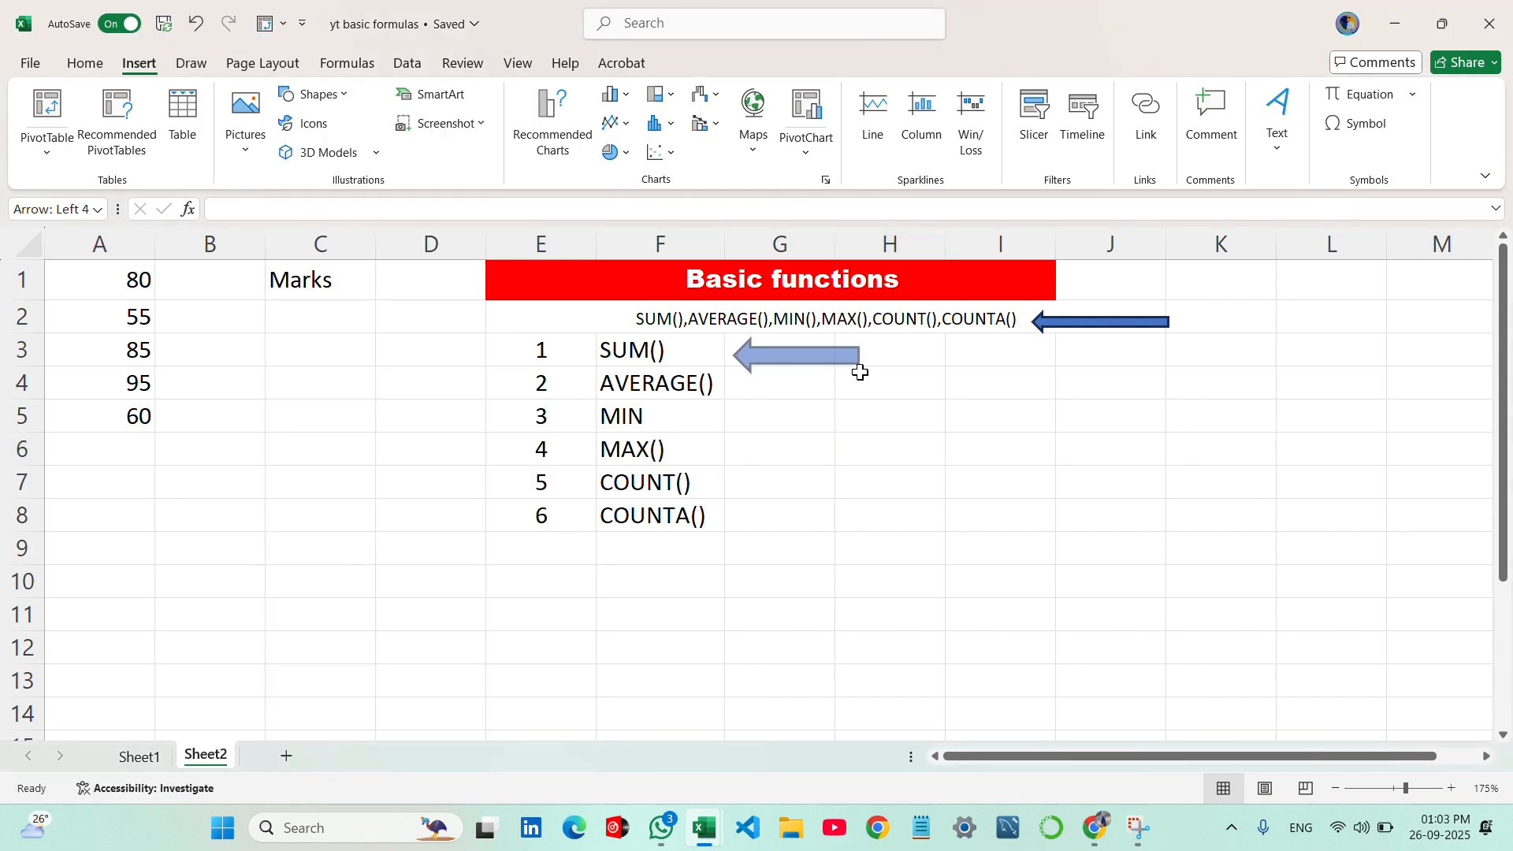
click(734, 447)
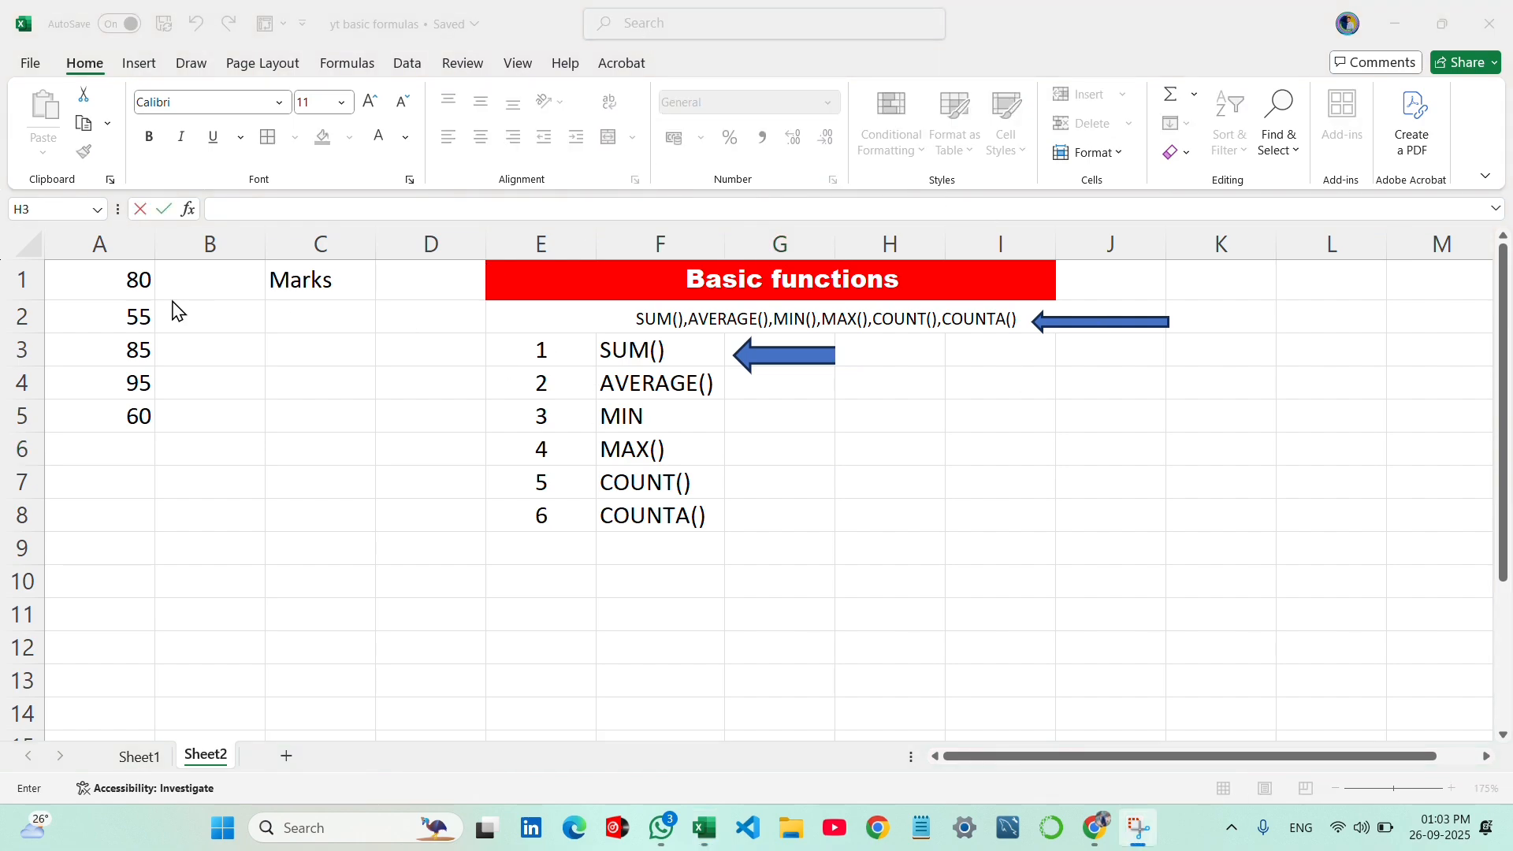
click(79, 280)
drag(79, 279, 112, 415)
drag(286, 276, 402, 296)
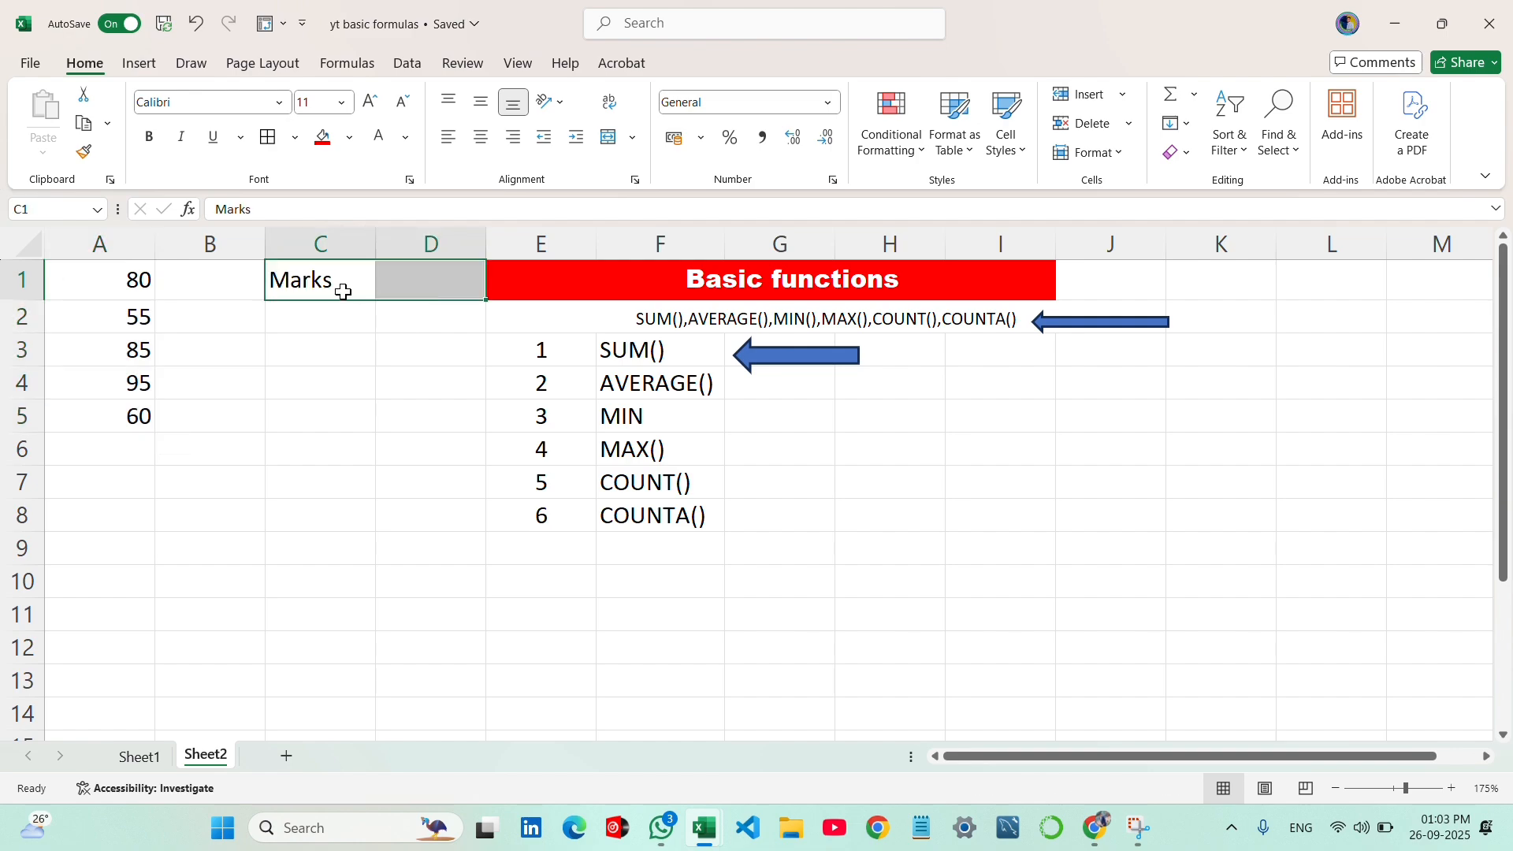
click(146, 287)
click(221, 282)
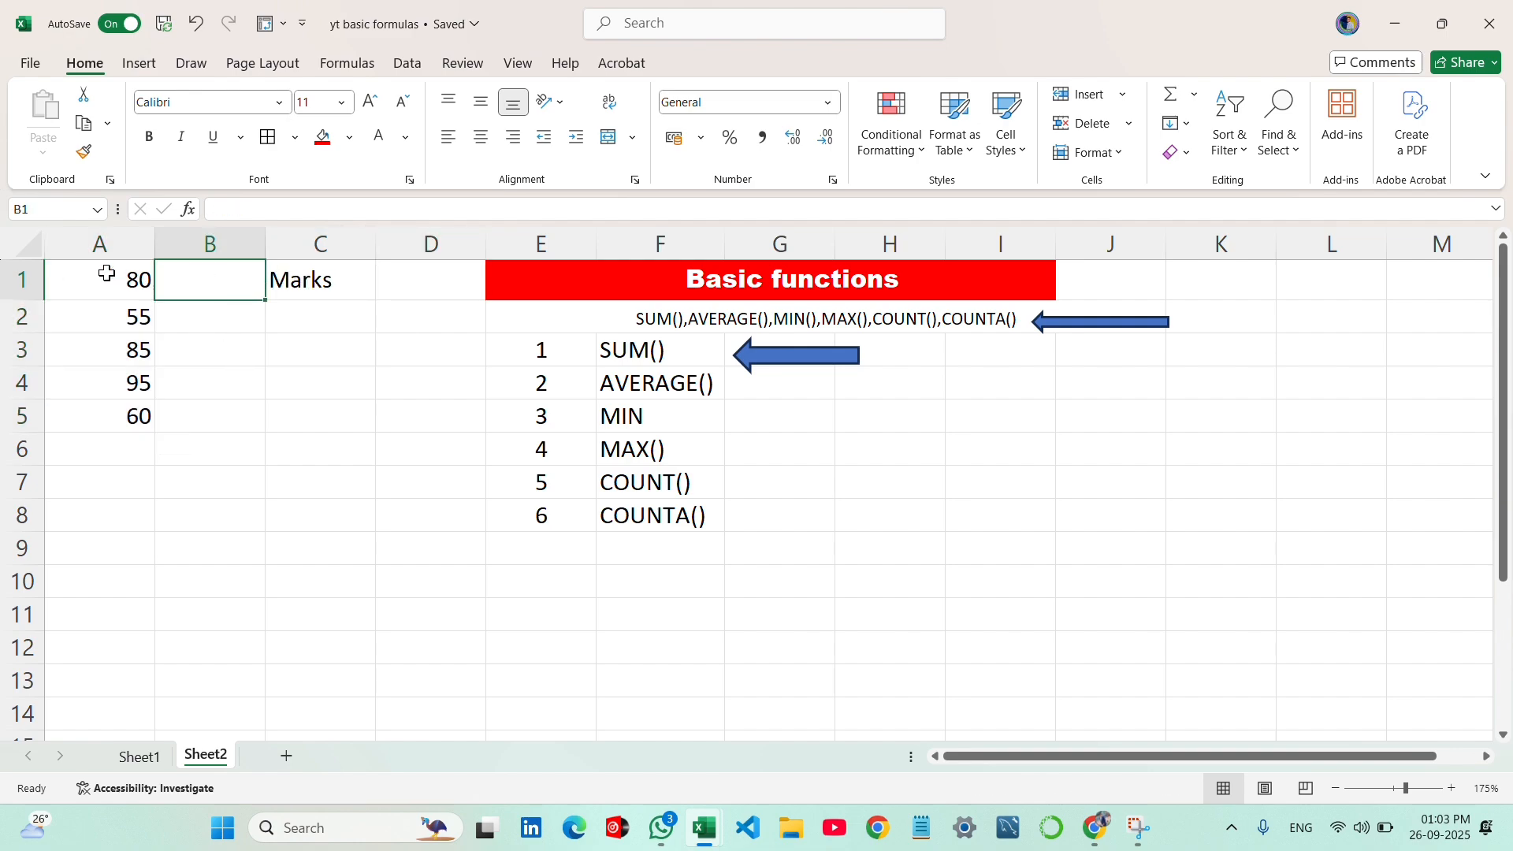
- Enter the formula =SUM(A1:A5) in cell A6 to total the marks
drag(106, 273, 130, 415)
click(98, 474)
click(99, 451)
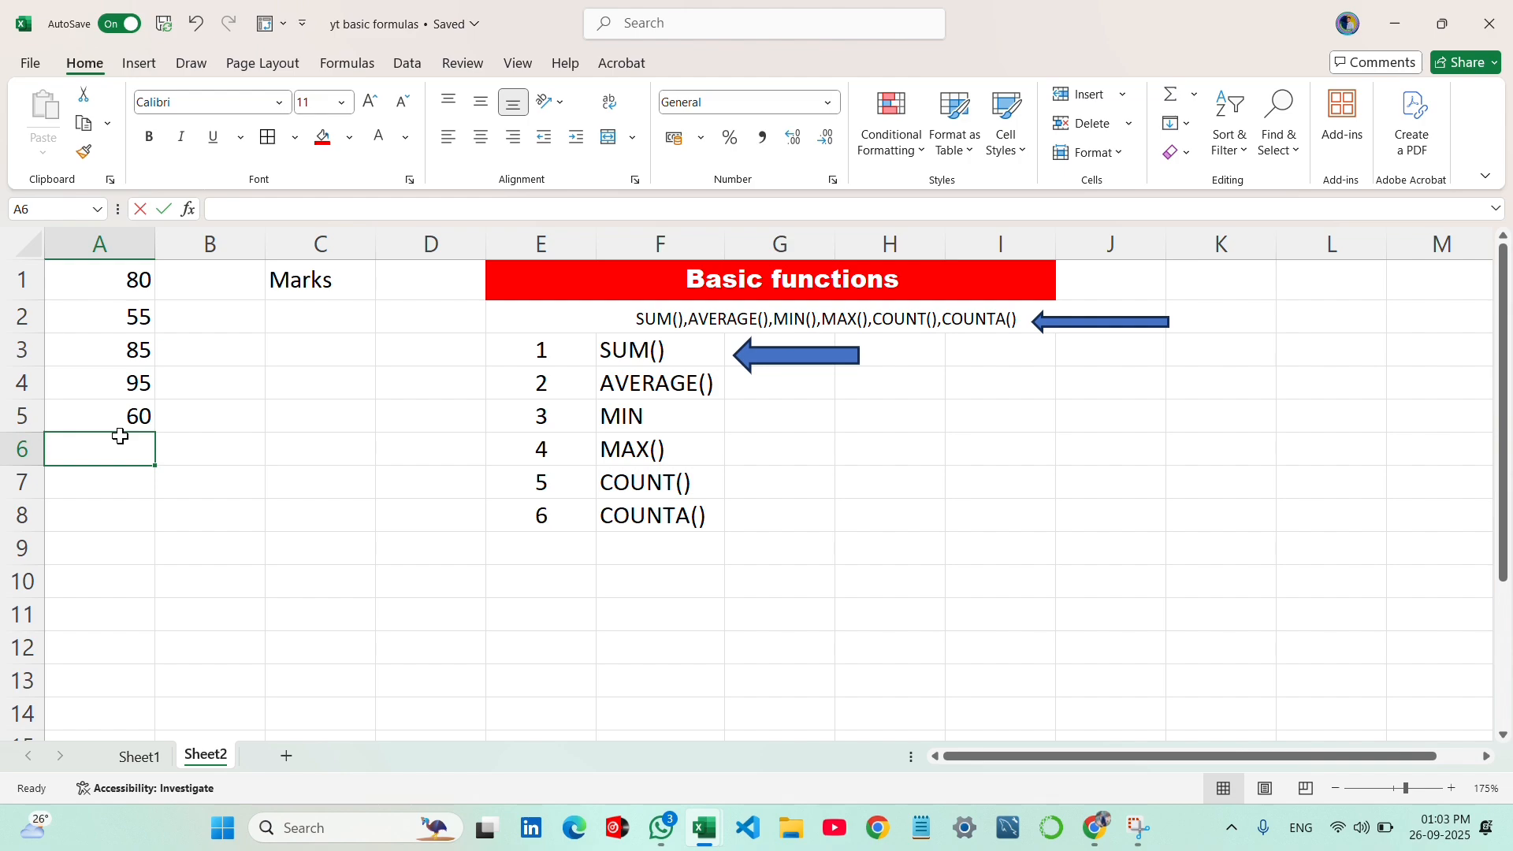
text(=)
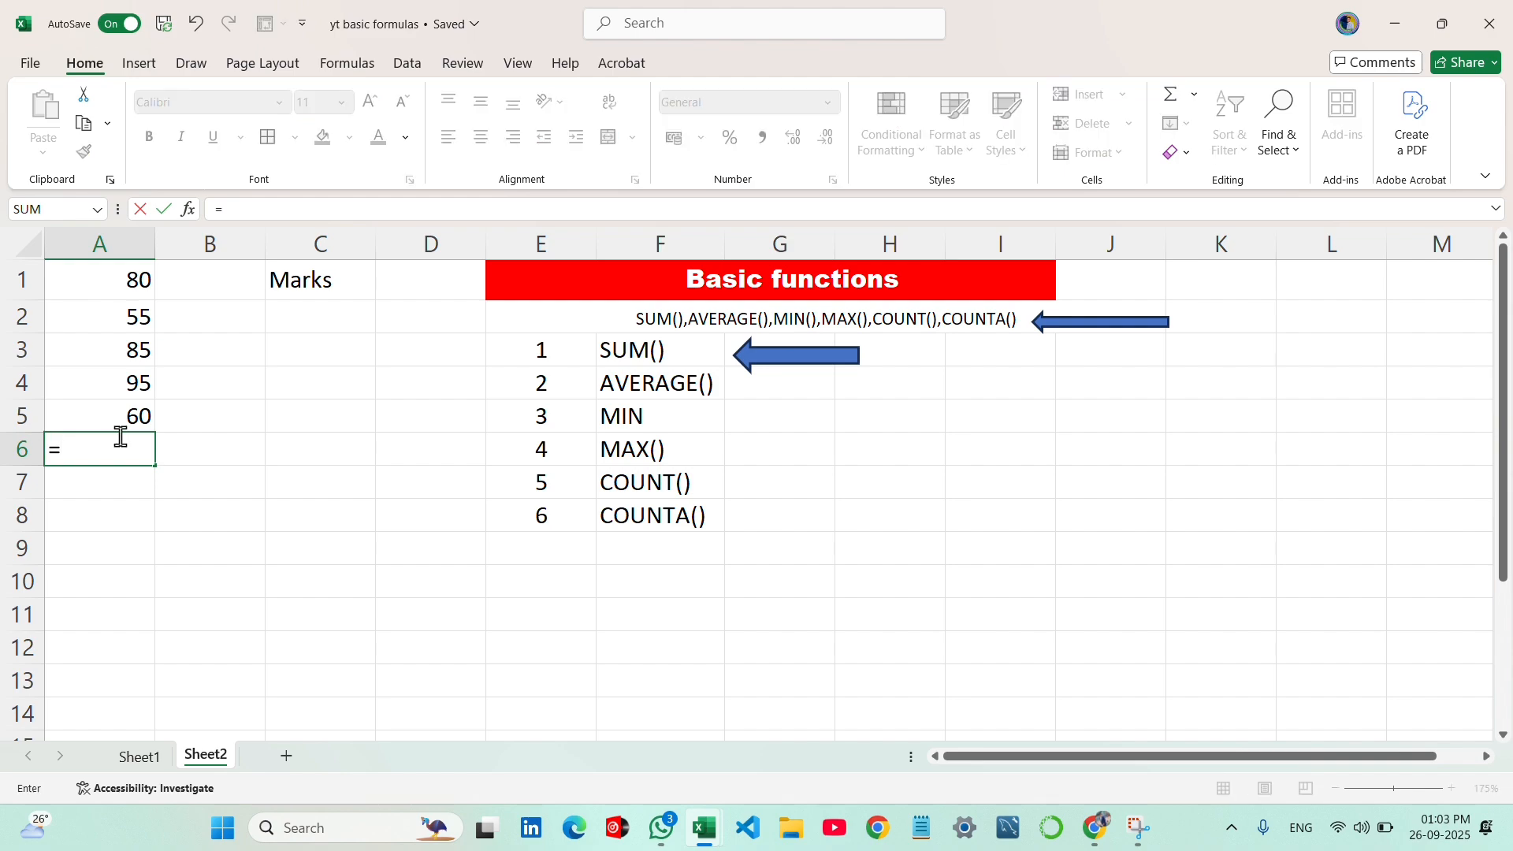
text(SUM()
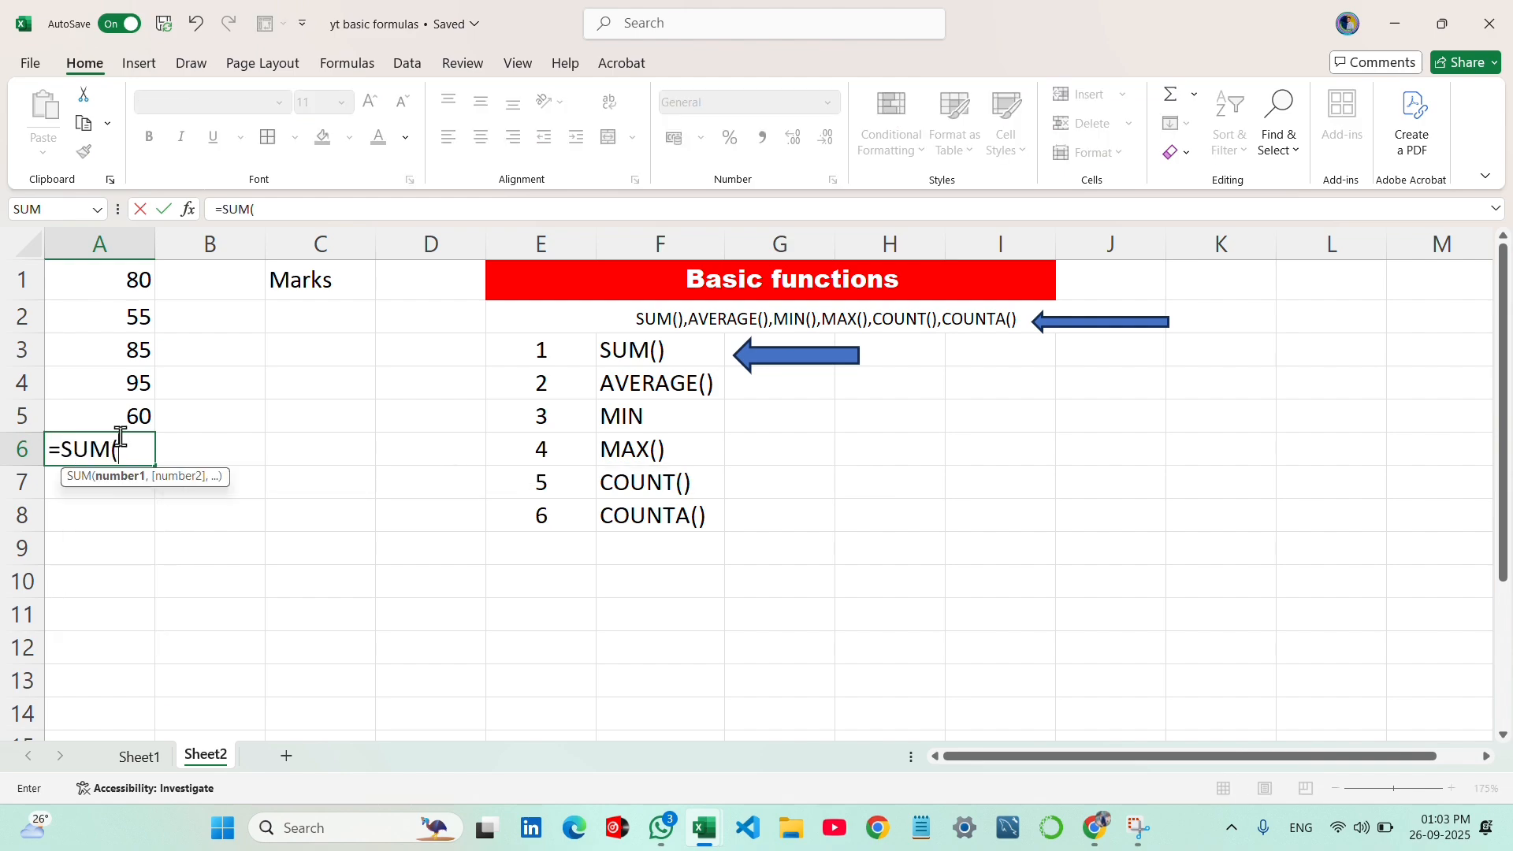
drag(97, 277, 131, 414)
text())
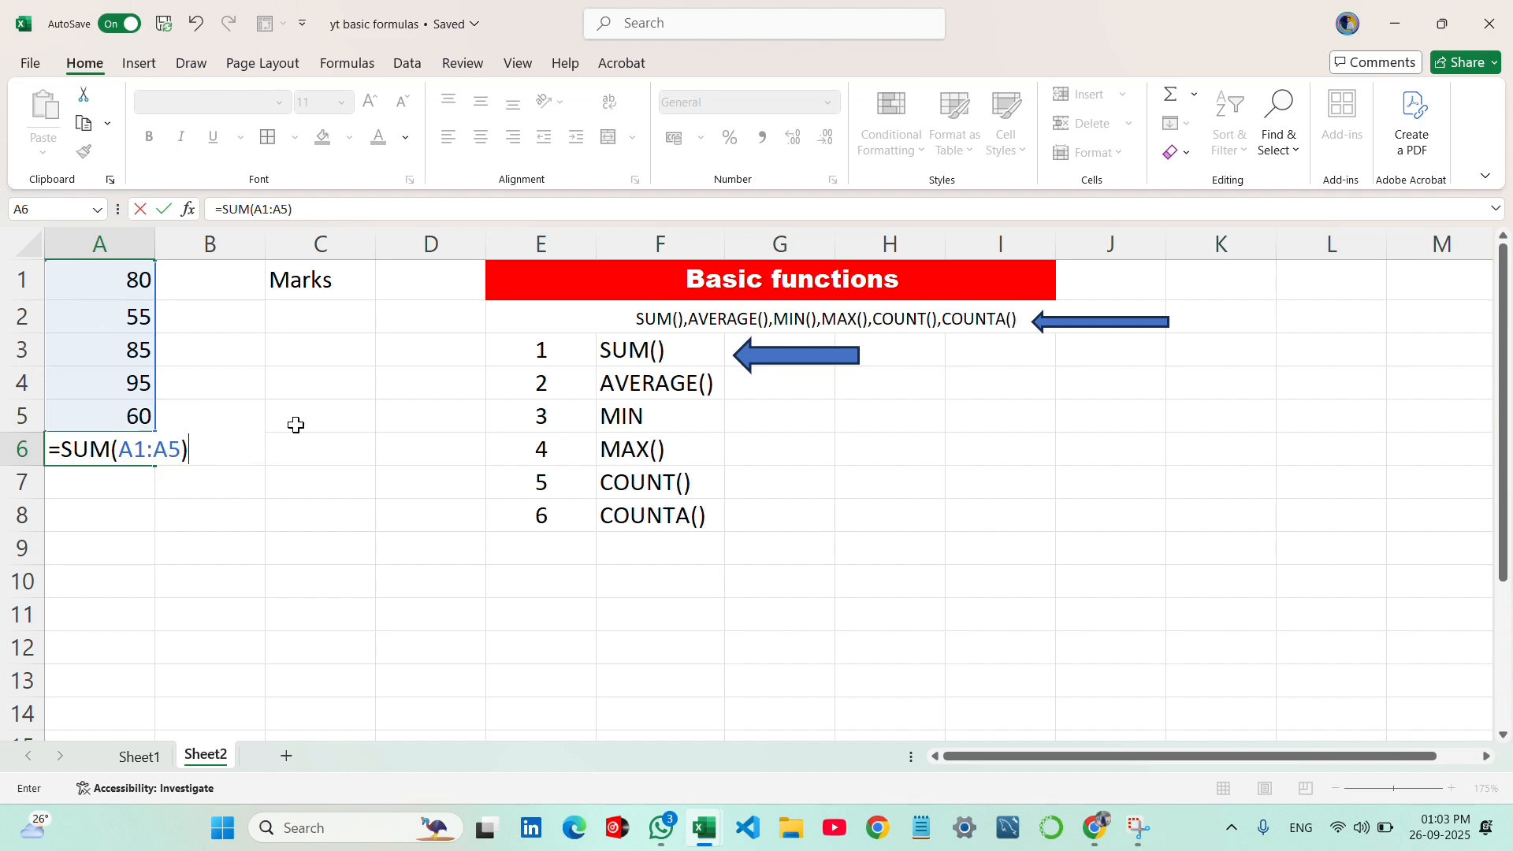
key(Return)
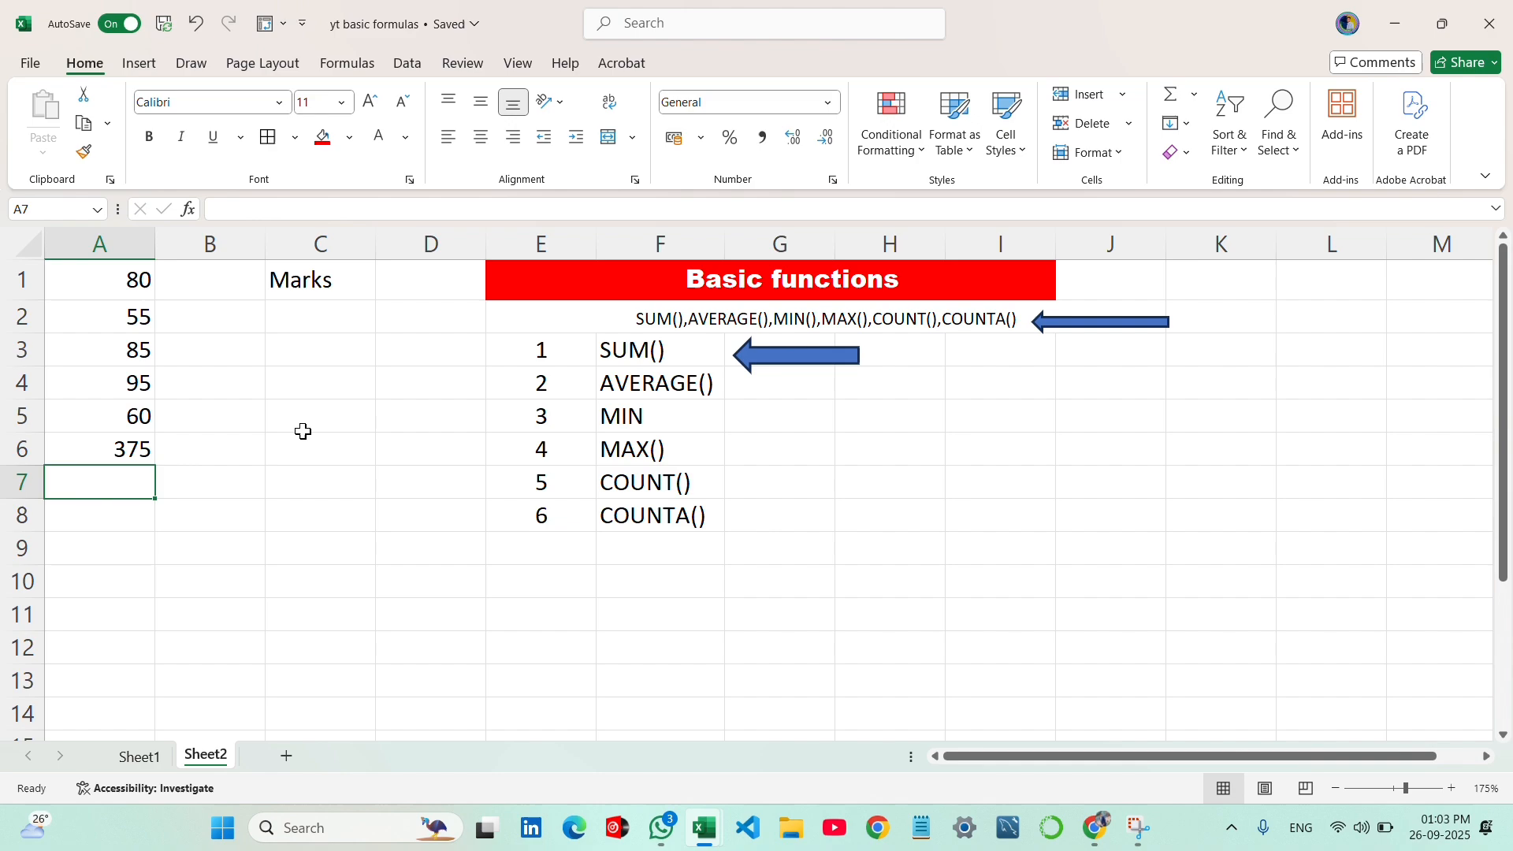
- Apply the red fill color to the SUM result in cell A6
click(110, 448)
click(323, 137)
click(277, 477)
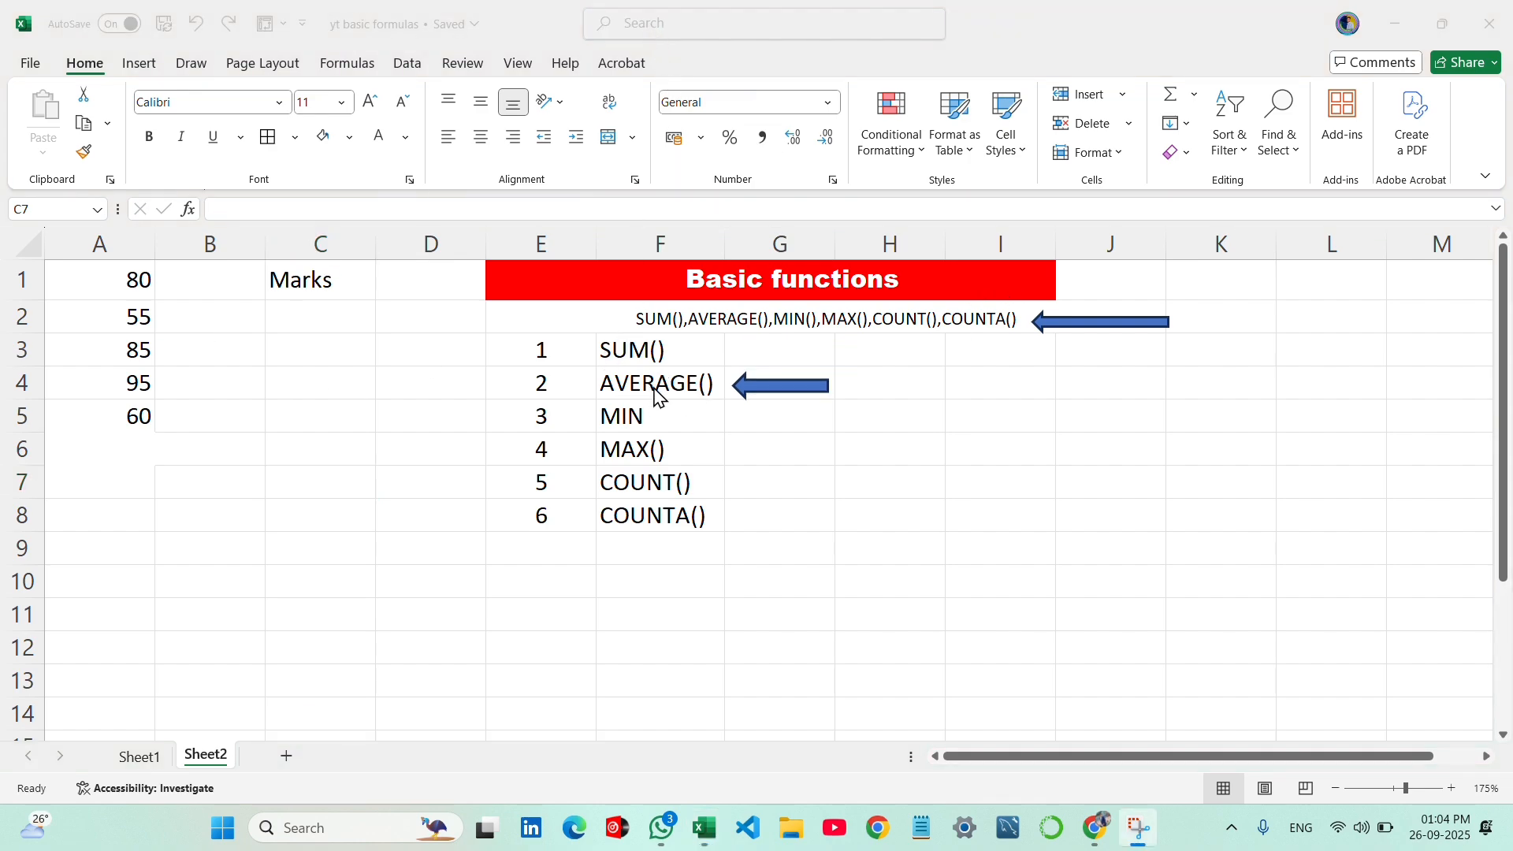
- Enter the formula =AVERAGE(A1:A5) in cell A6 to average the marks
click(621, 380)
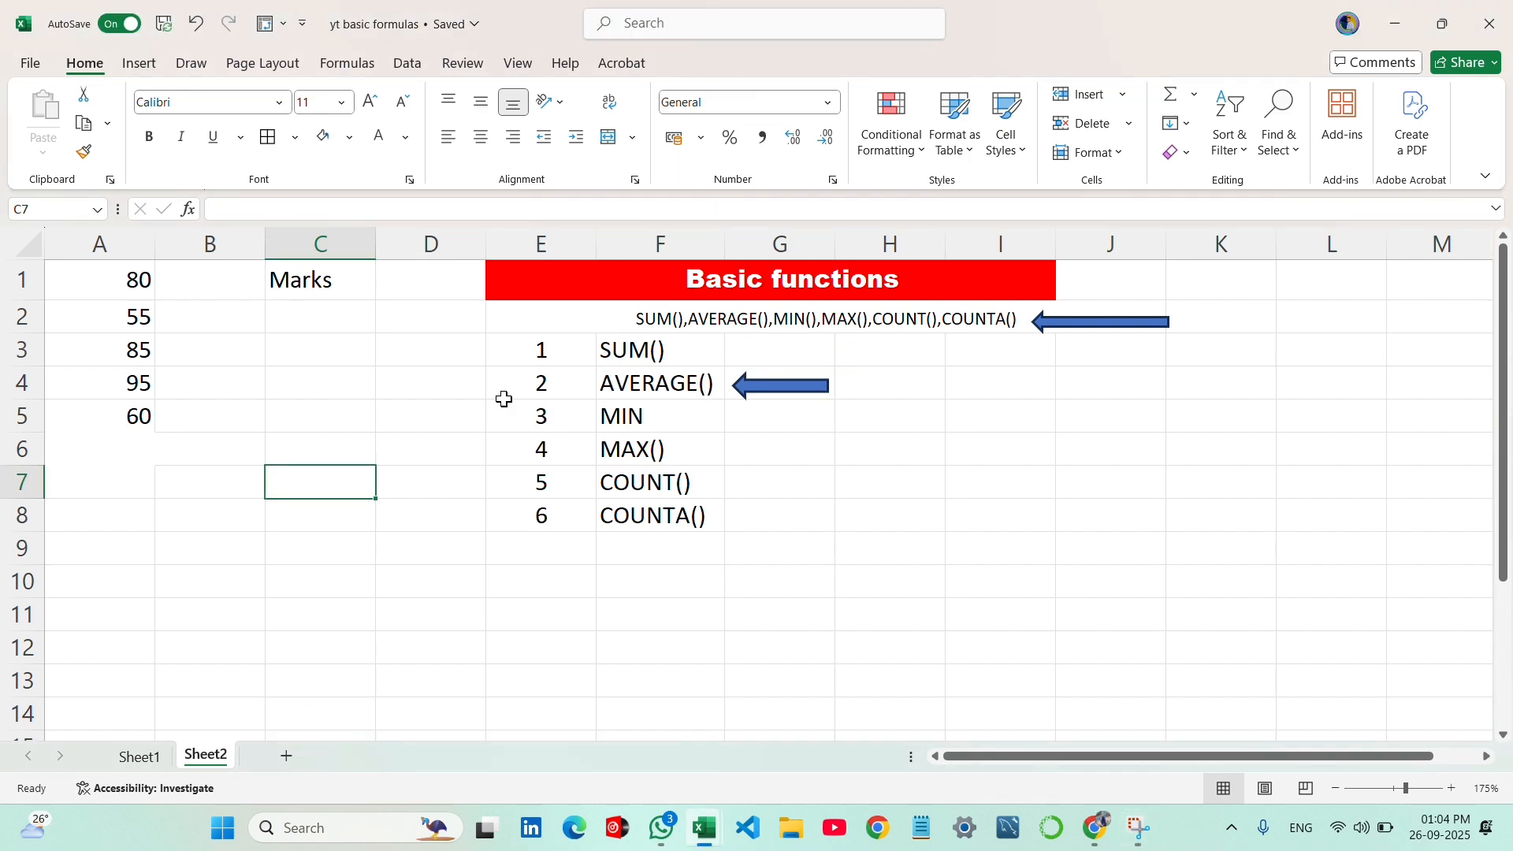
drag(147, 273, 144, 422)
click(179, 412)
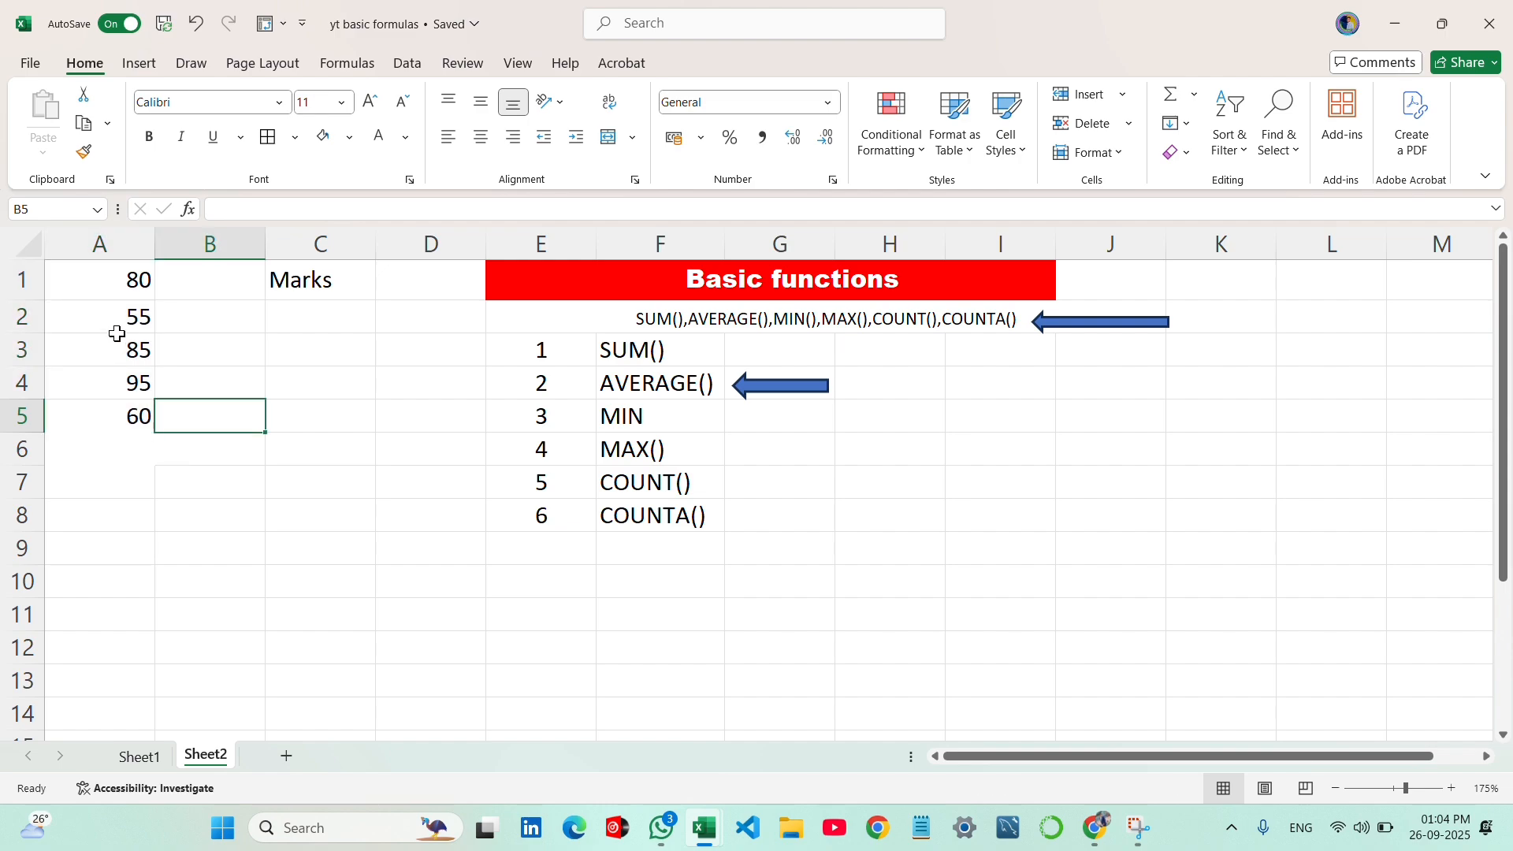
click(124, 460)
text(=)
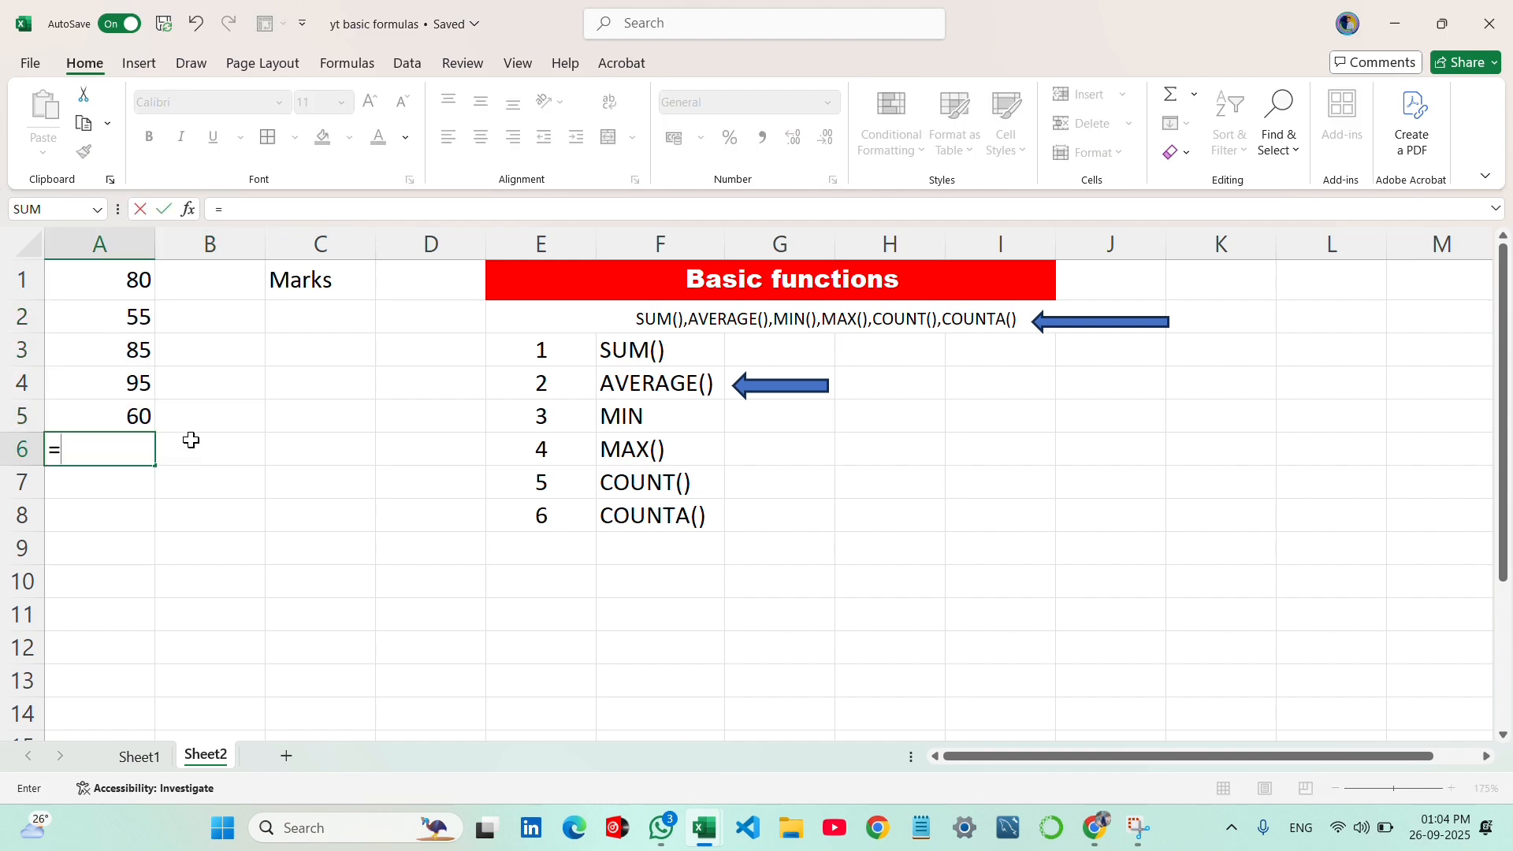
text(AV)
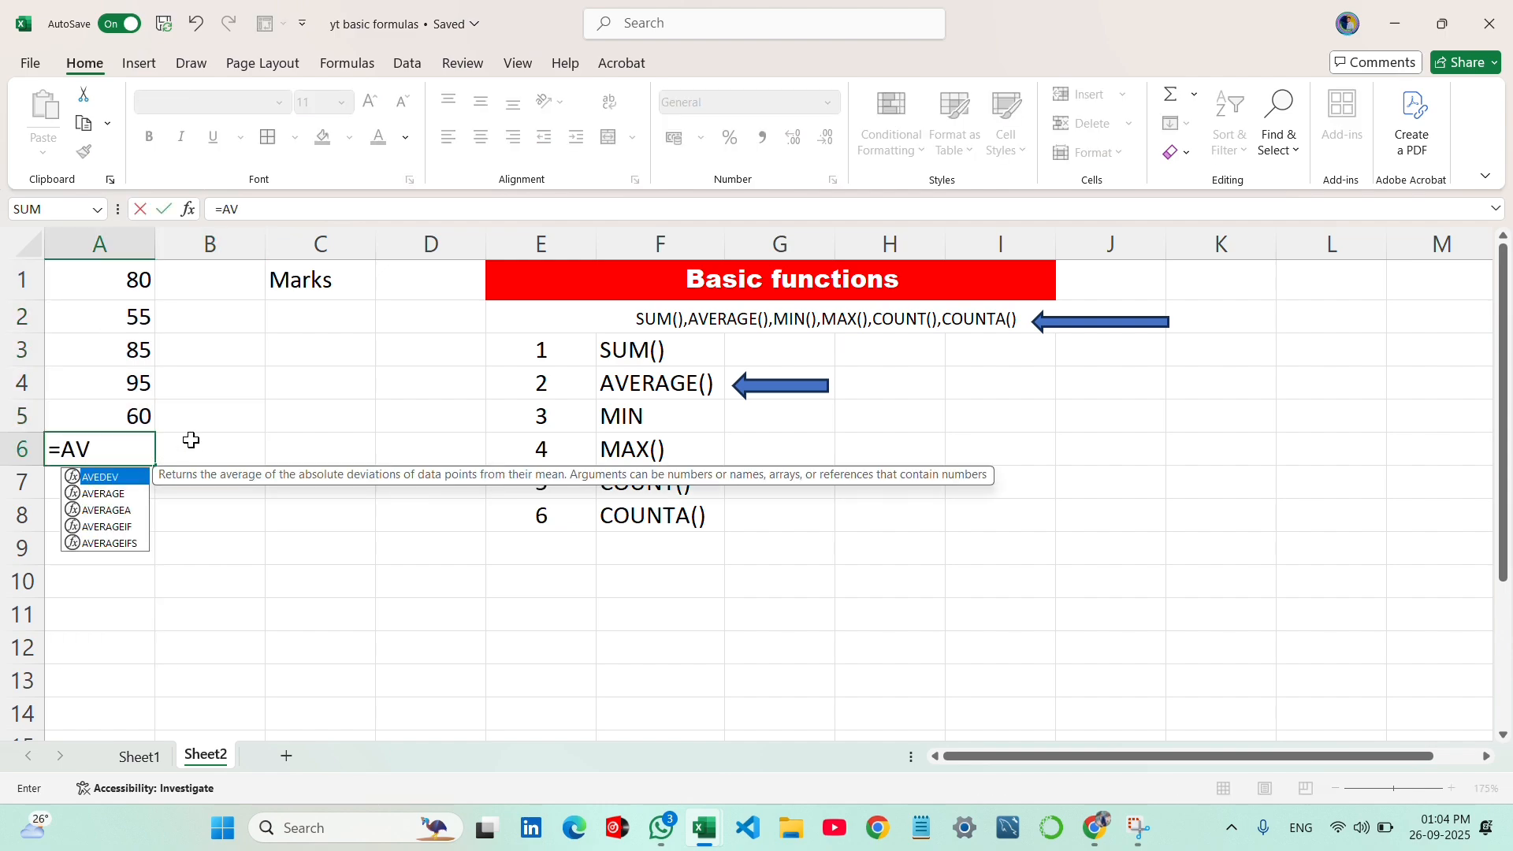
key(Down)
key(Tab)
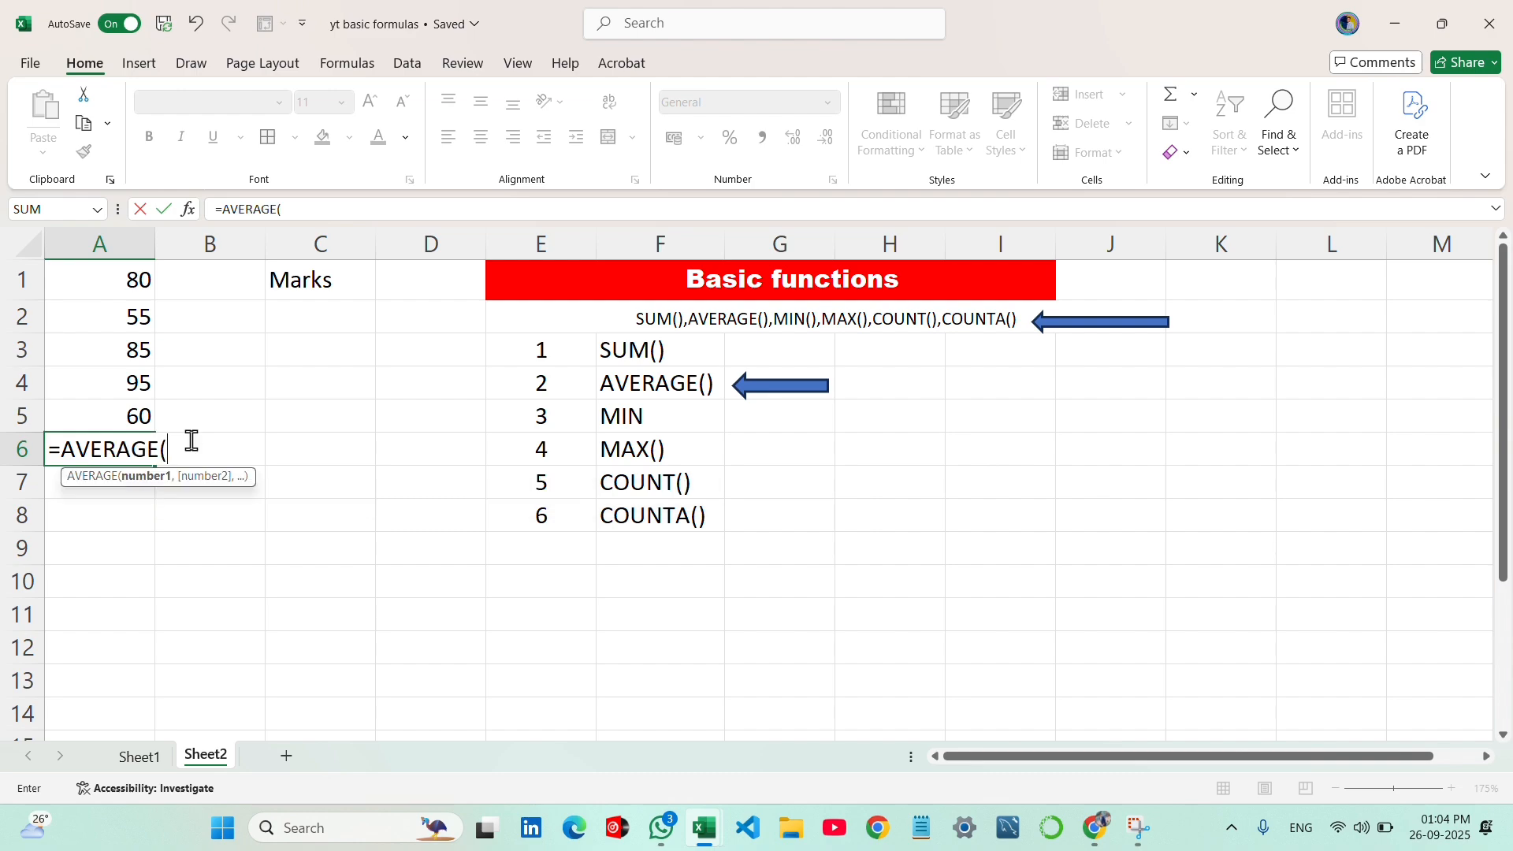
drag(89, 273, 138, 415)
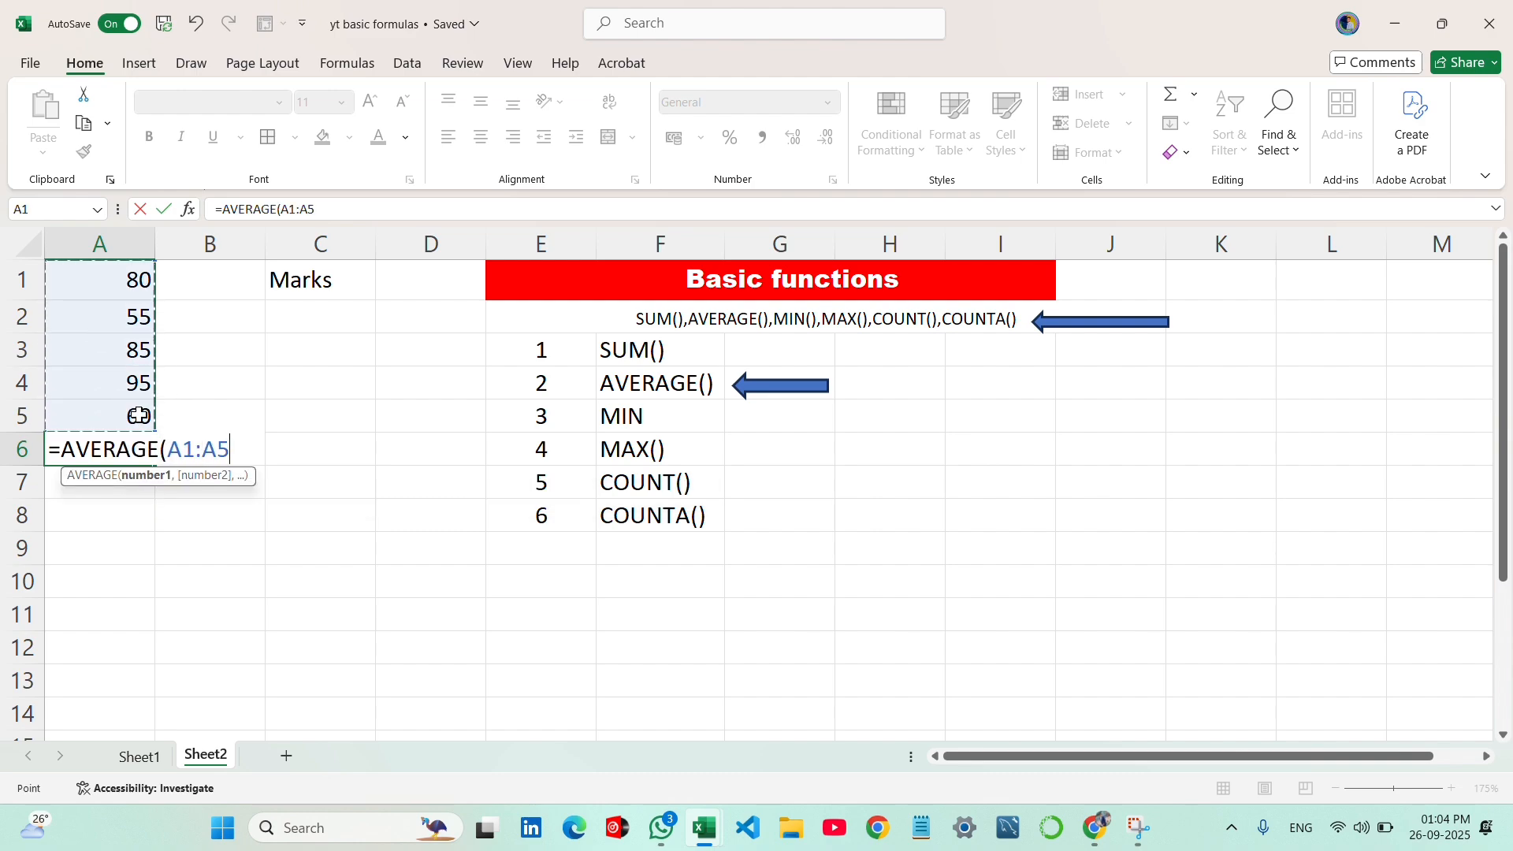
text())
key(Return)
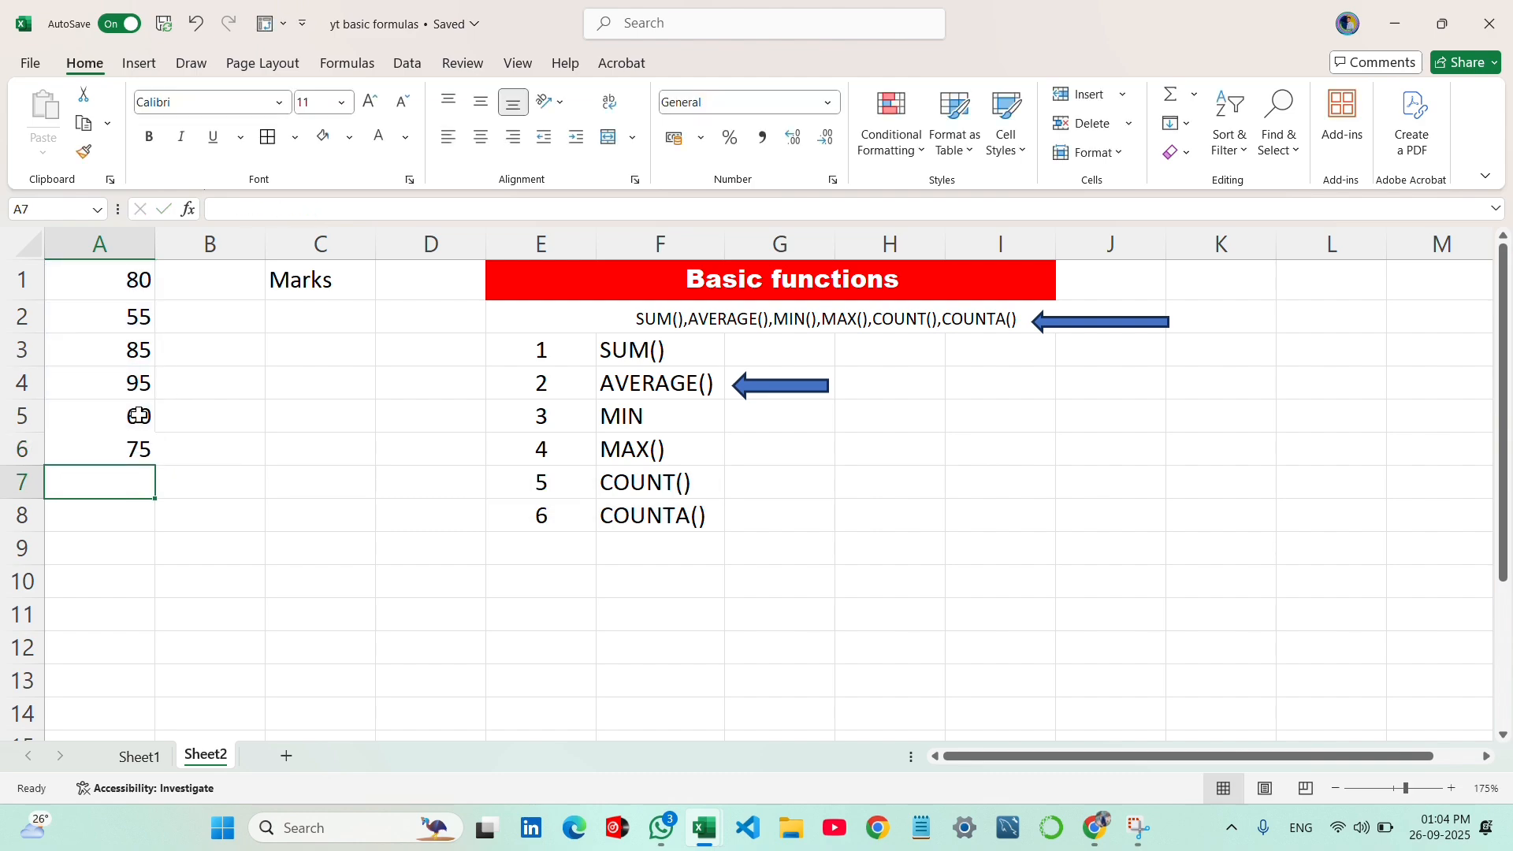
click(128, 446)
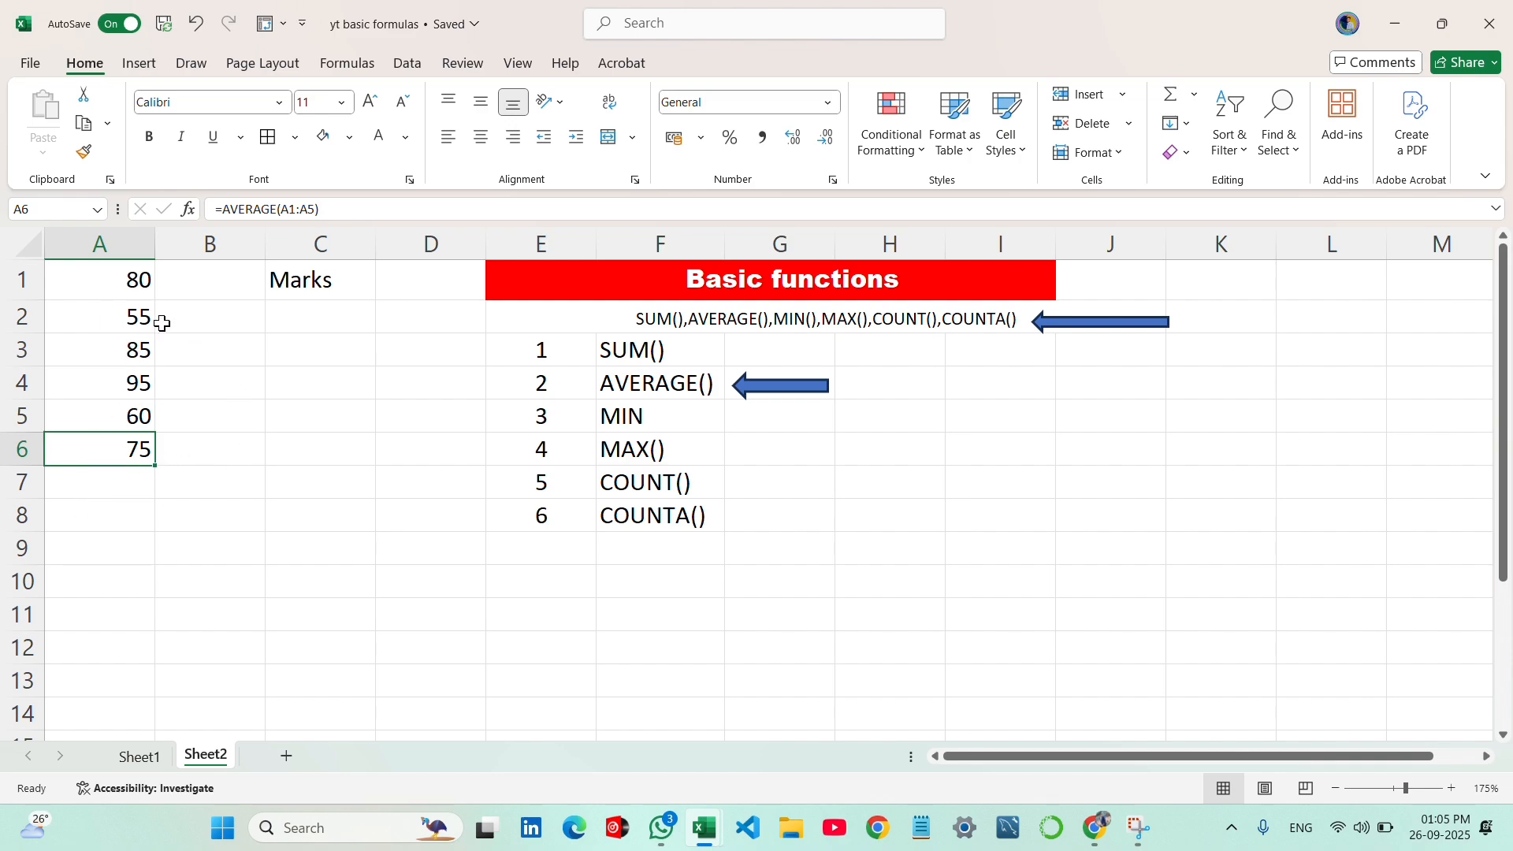
click(349, 138)
click(346, 238)
click(283, 380)
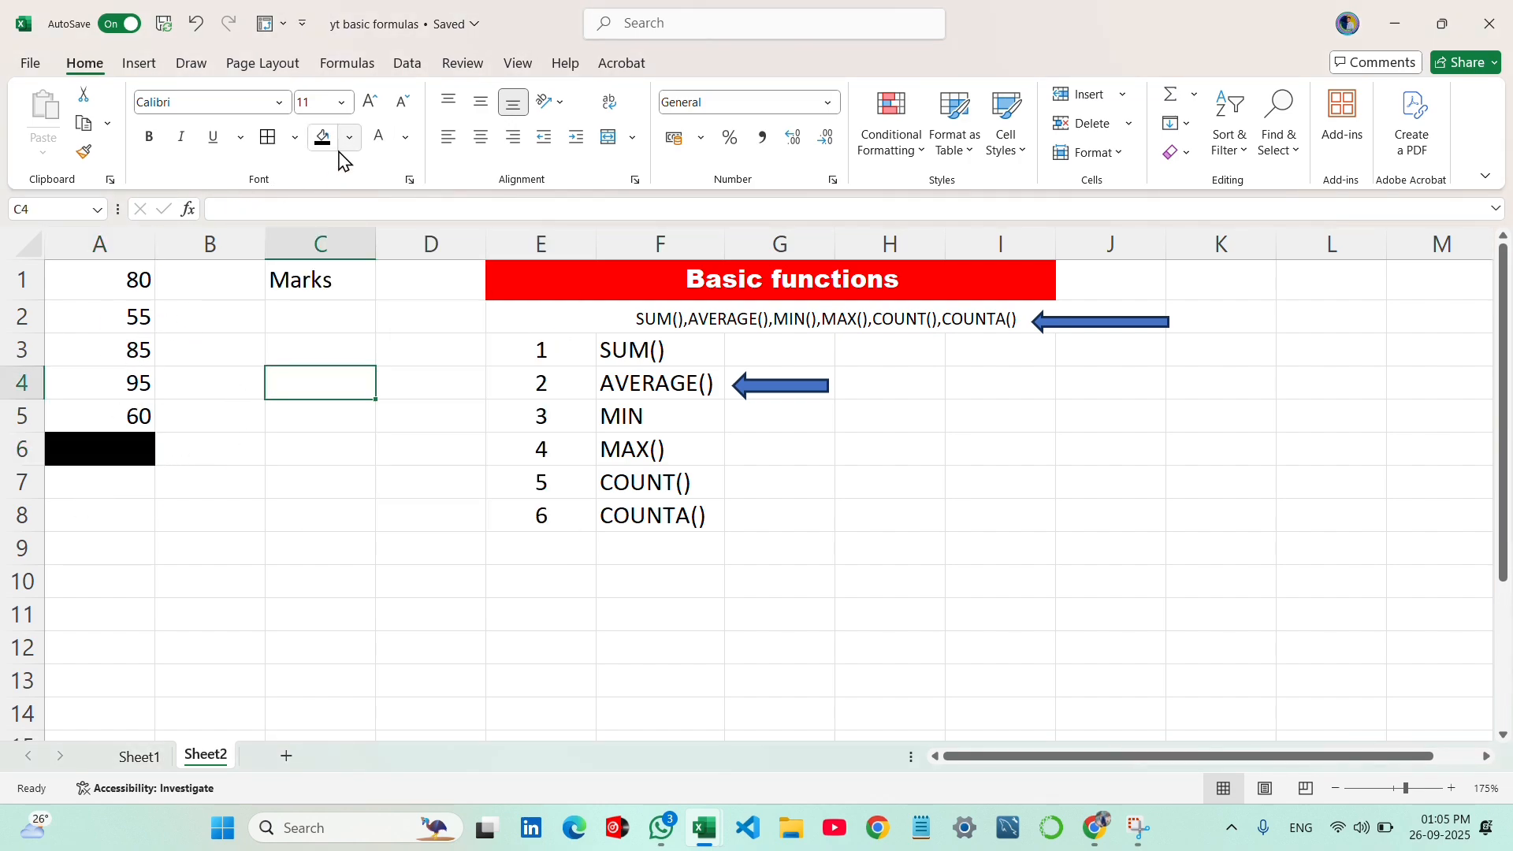
click(349, 138)
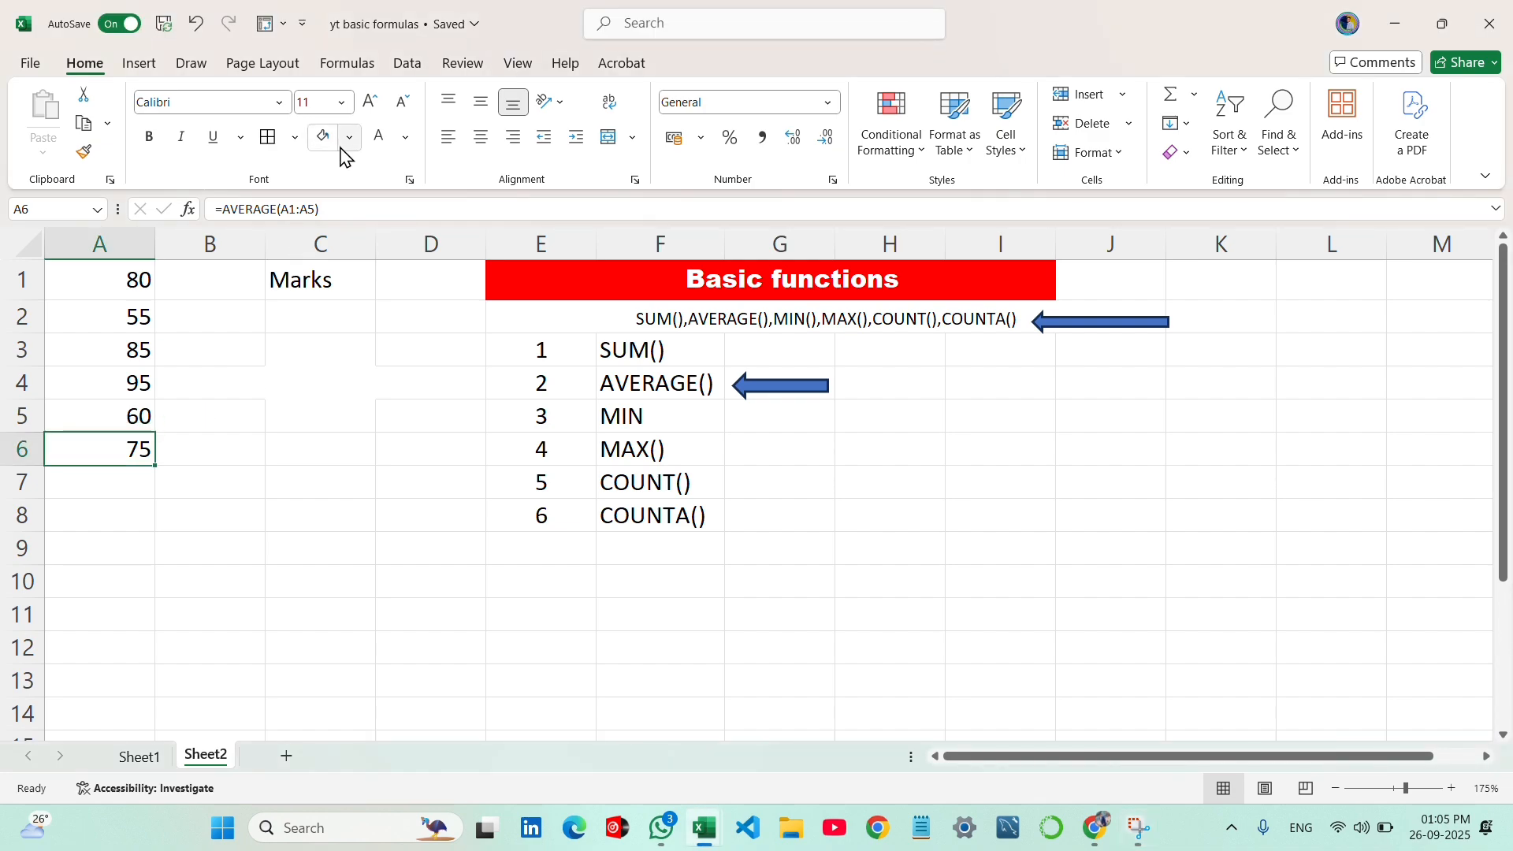
- Fill the AVERAGE result in cell A6 with red
click(350, 138)
click(351, 432)
click(210, 581)
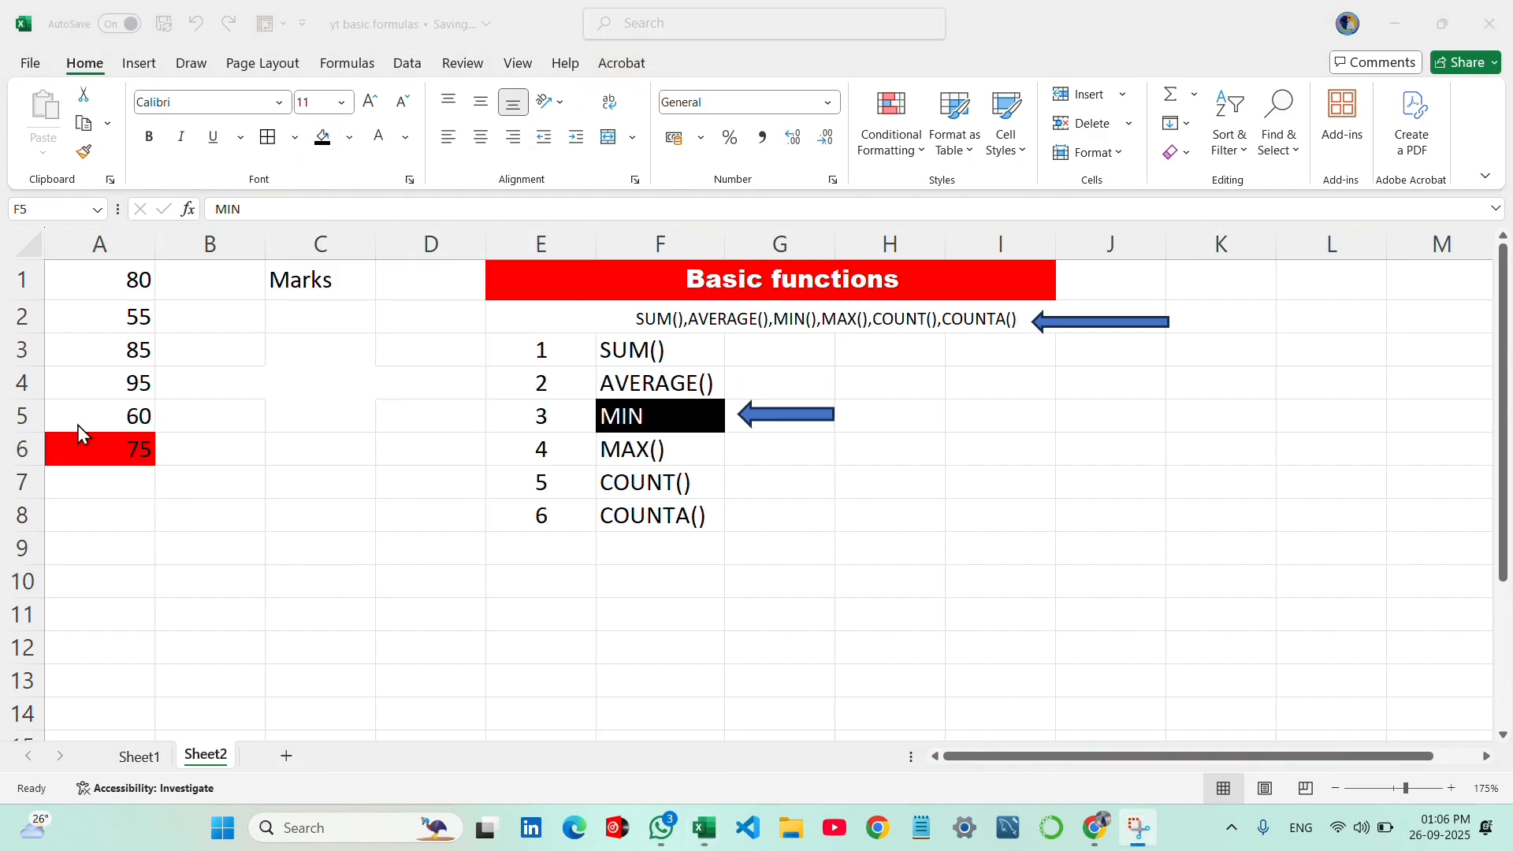
- Clear the average from cell A6 and enter the formula =MIN(A1:A5) there
click(117, 450)
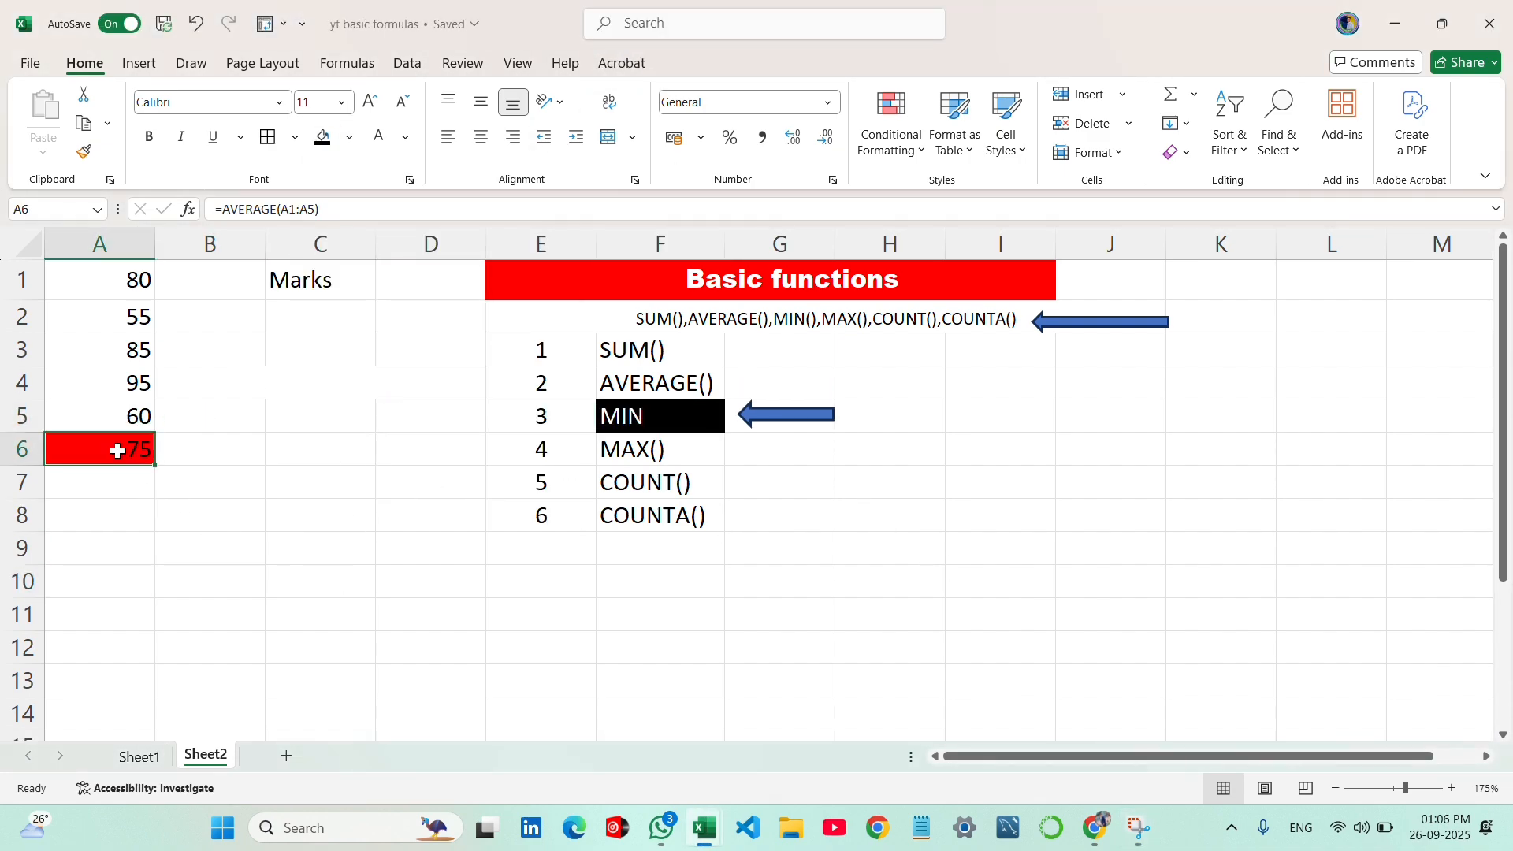
key(Delete)
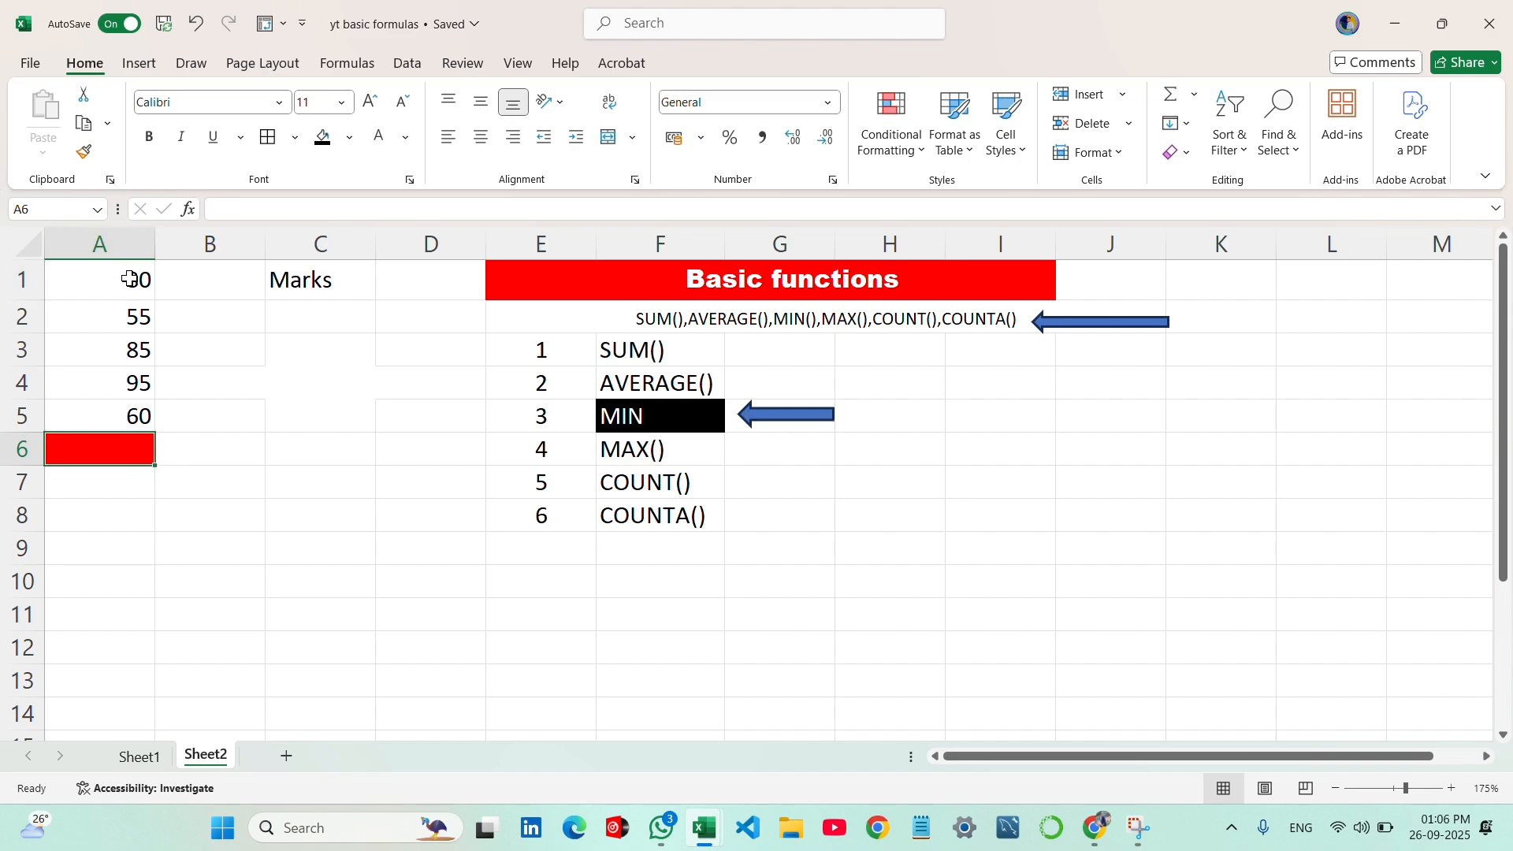
drag(135, 280, 135, 411)
click(131, 439)
drag(108, 282, 131, 418)
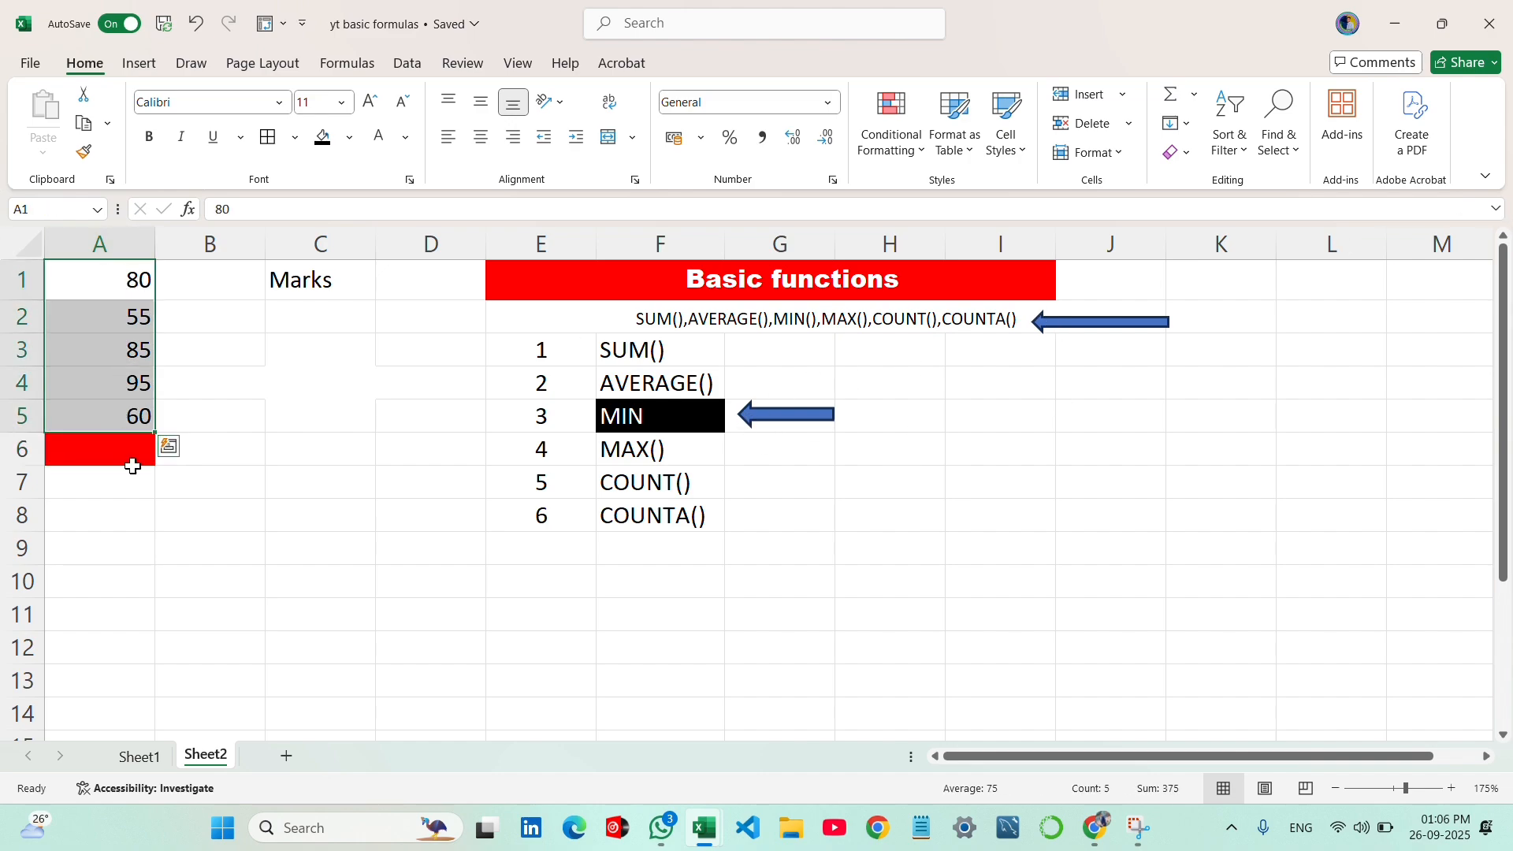
click(132, 469)
click(131, 455)
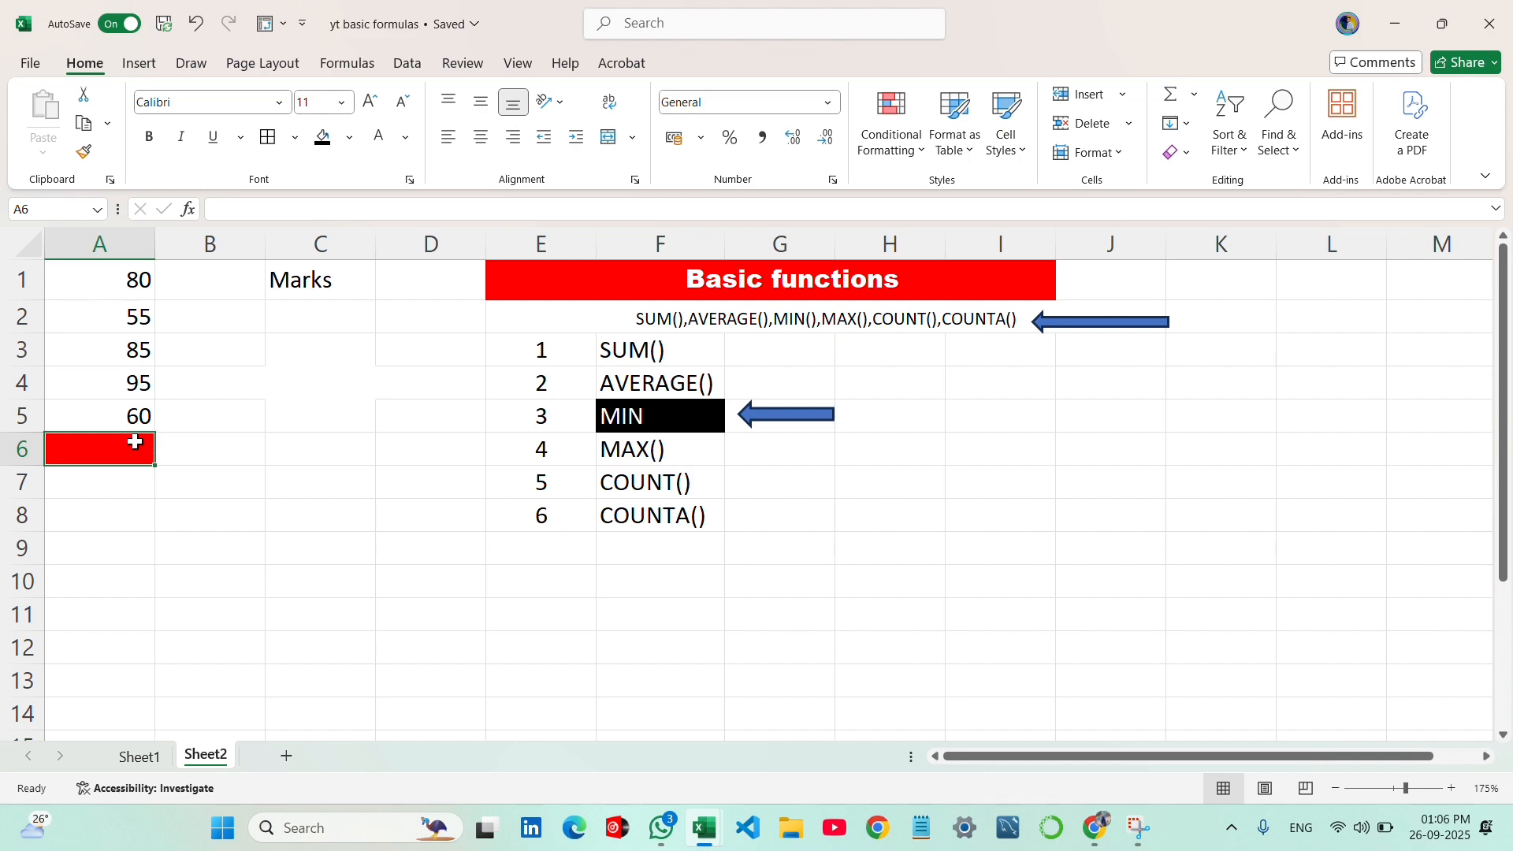
text(=MI)
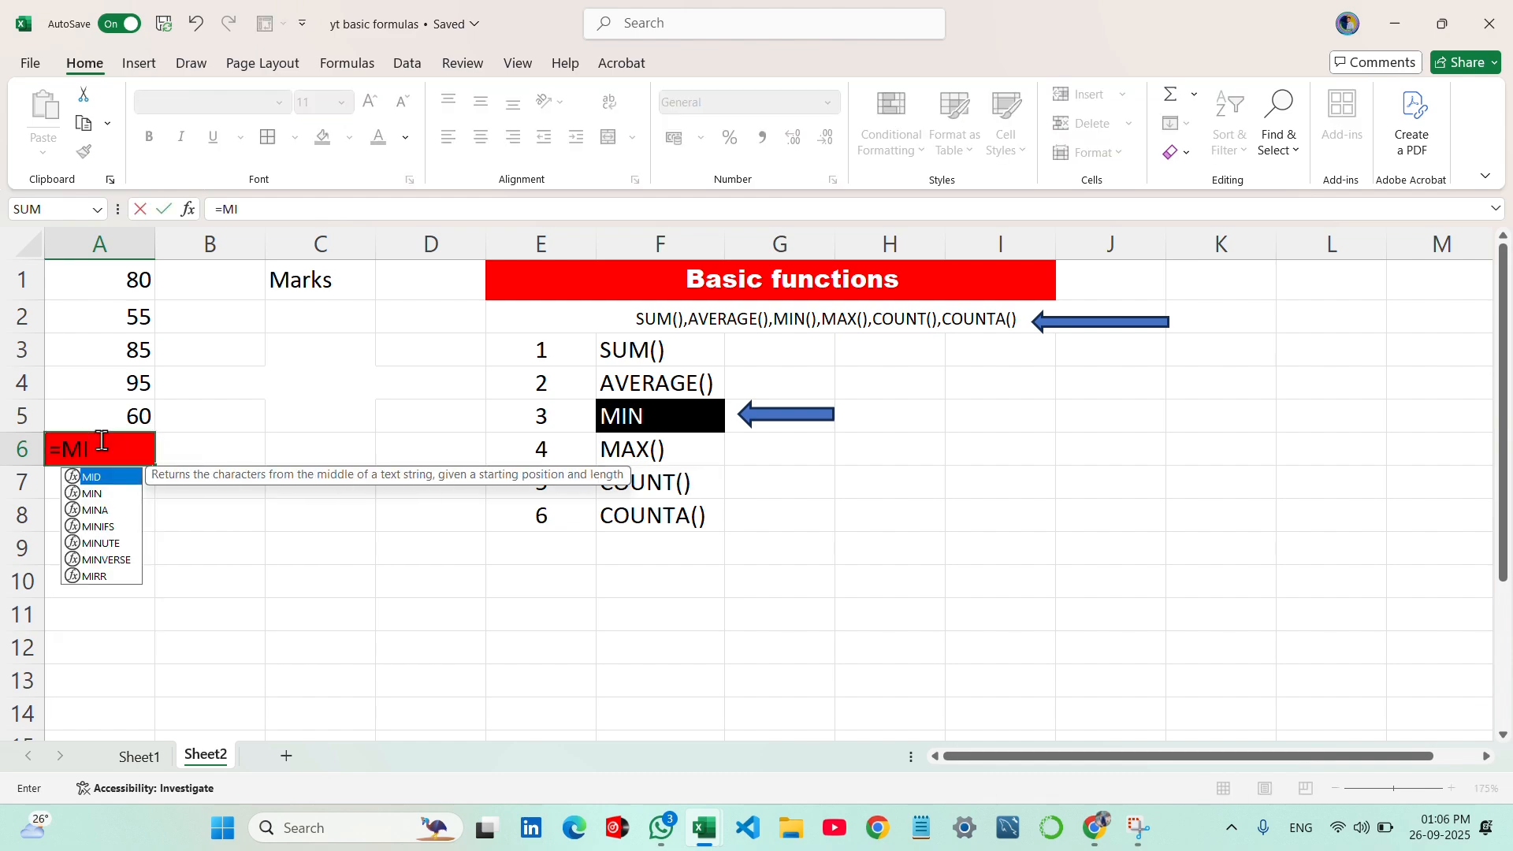
text(N()
drag(118, 279, 118, 400)
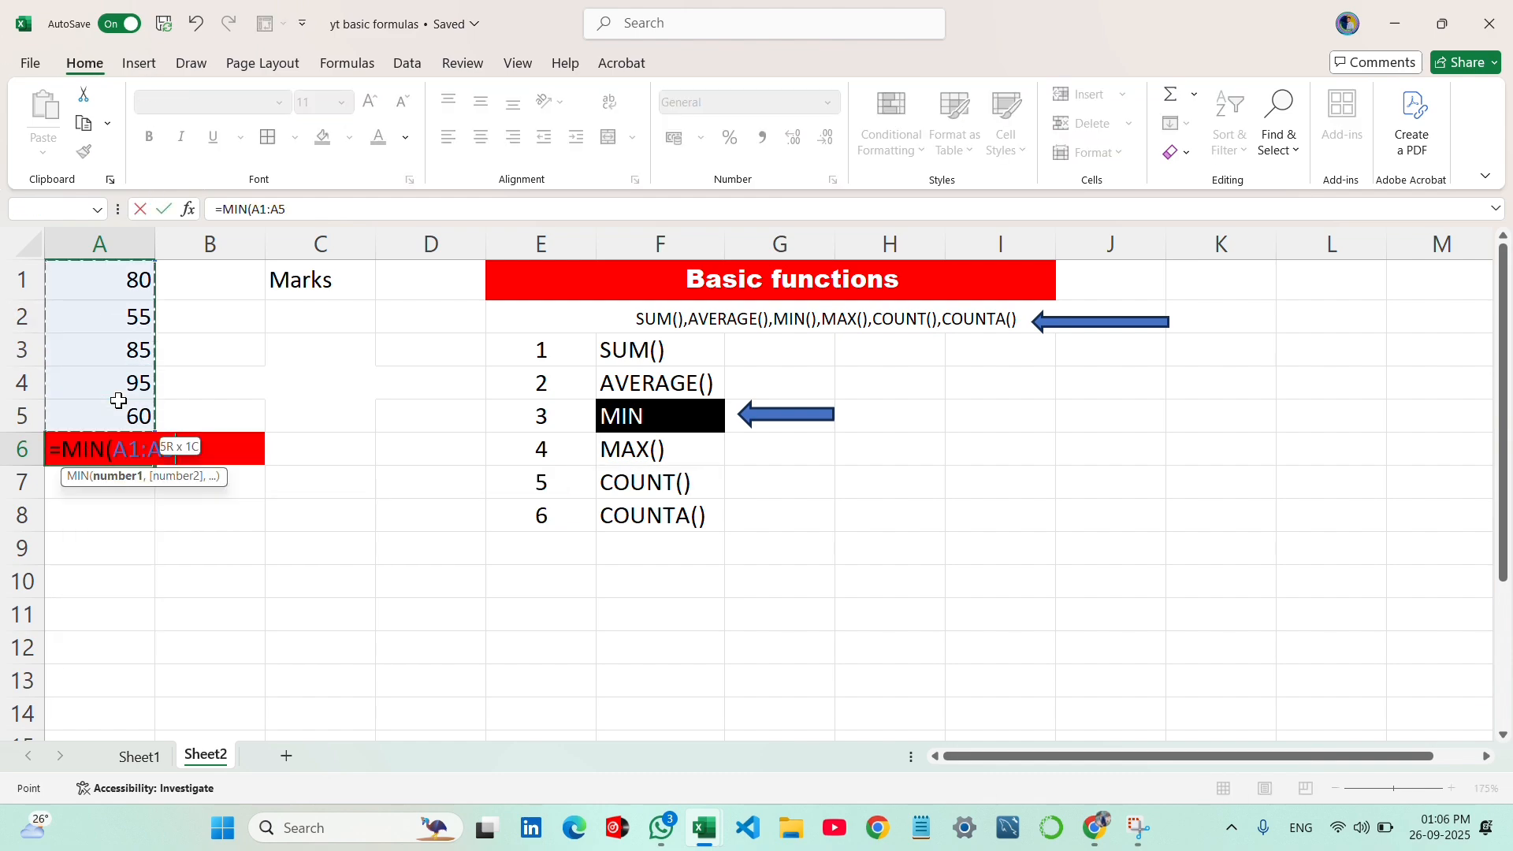
key(Return)
- Draw a small left-pointing block arrow in cell B2 pointing at the lowest mark in A2
click(193, 313)
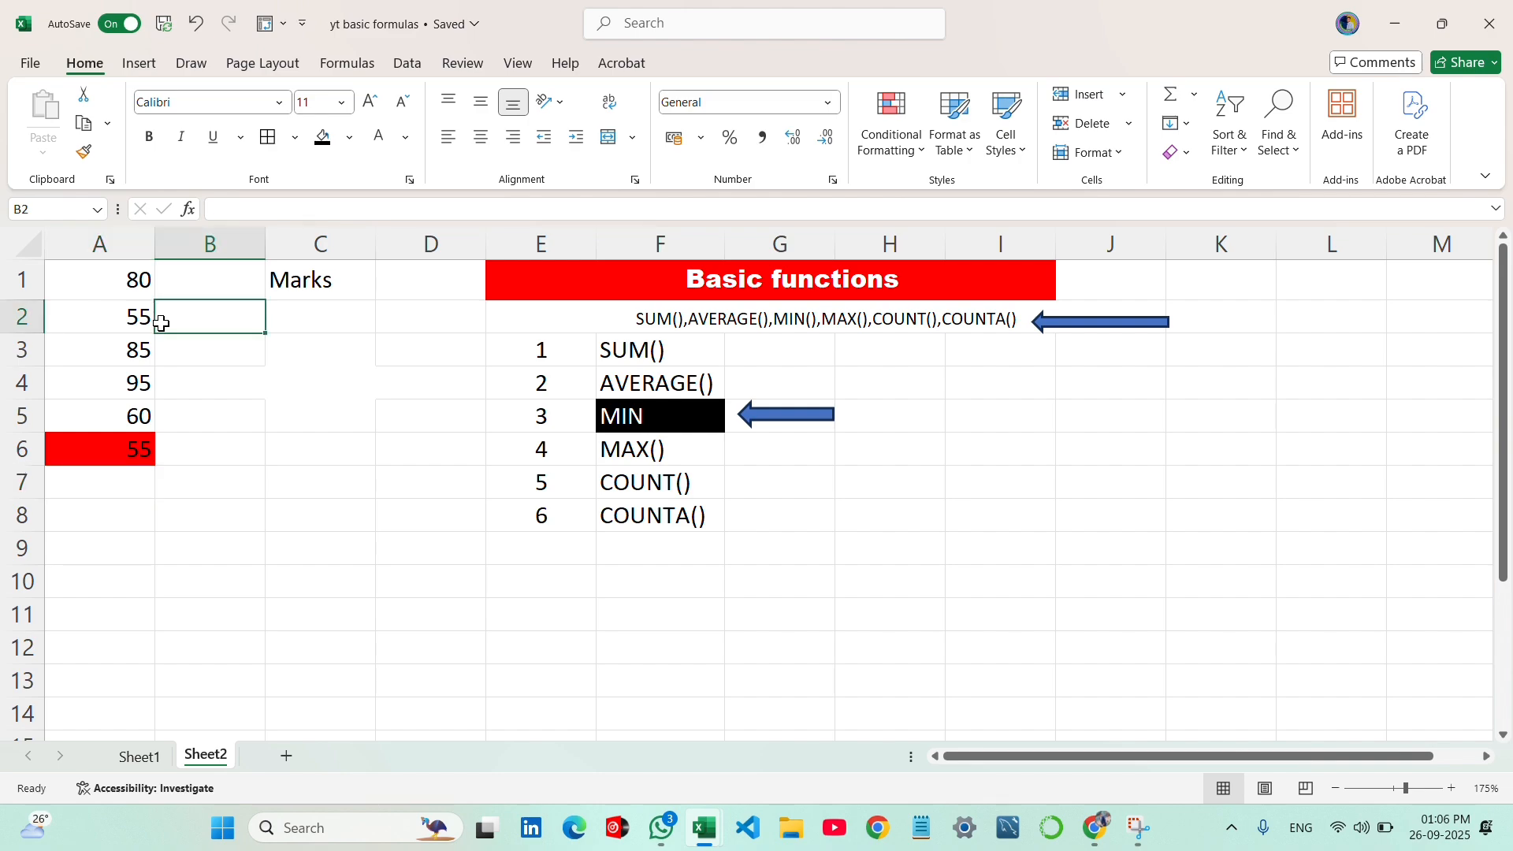
click(139, 63)
click(314, 94)
click(308, 497)
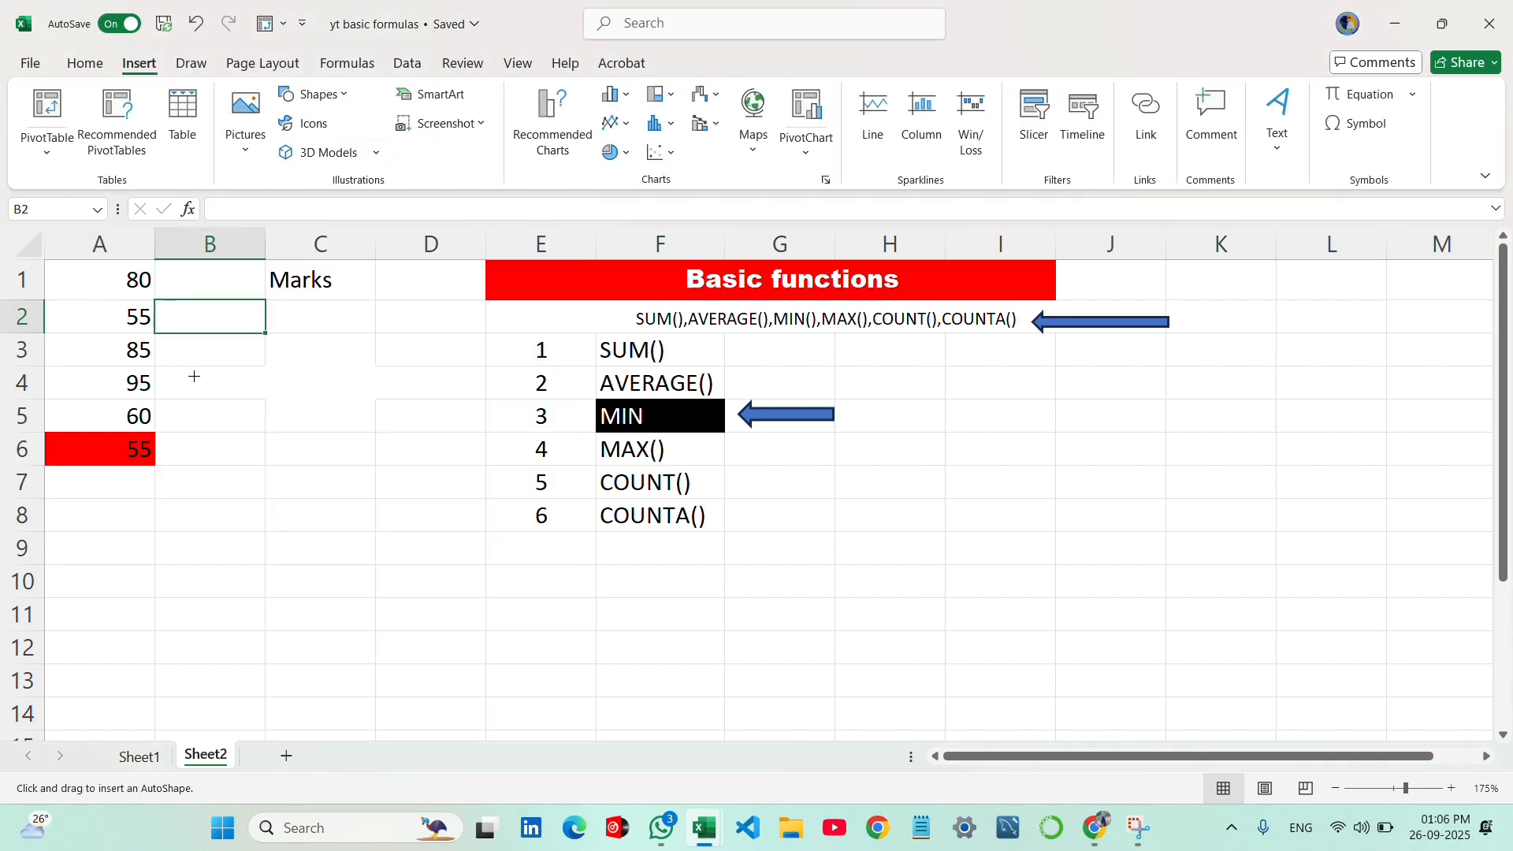
drag(168, 317, 228, 331)
click(249, 589)
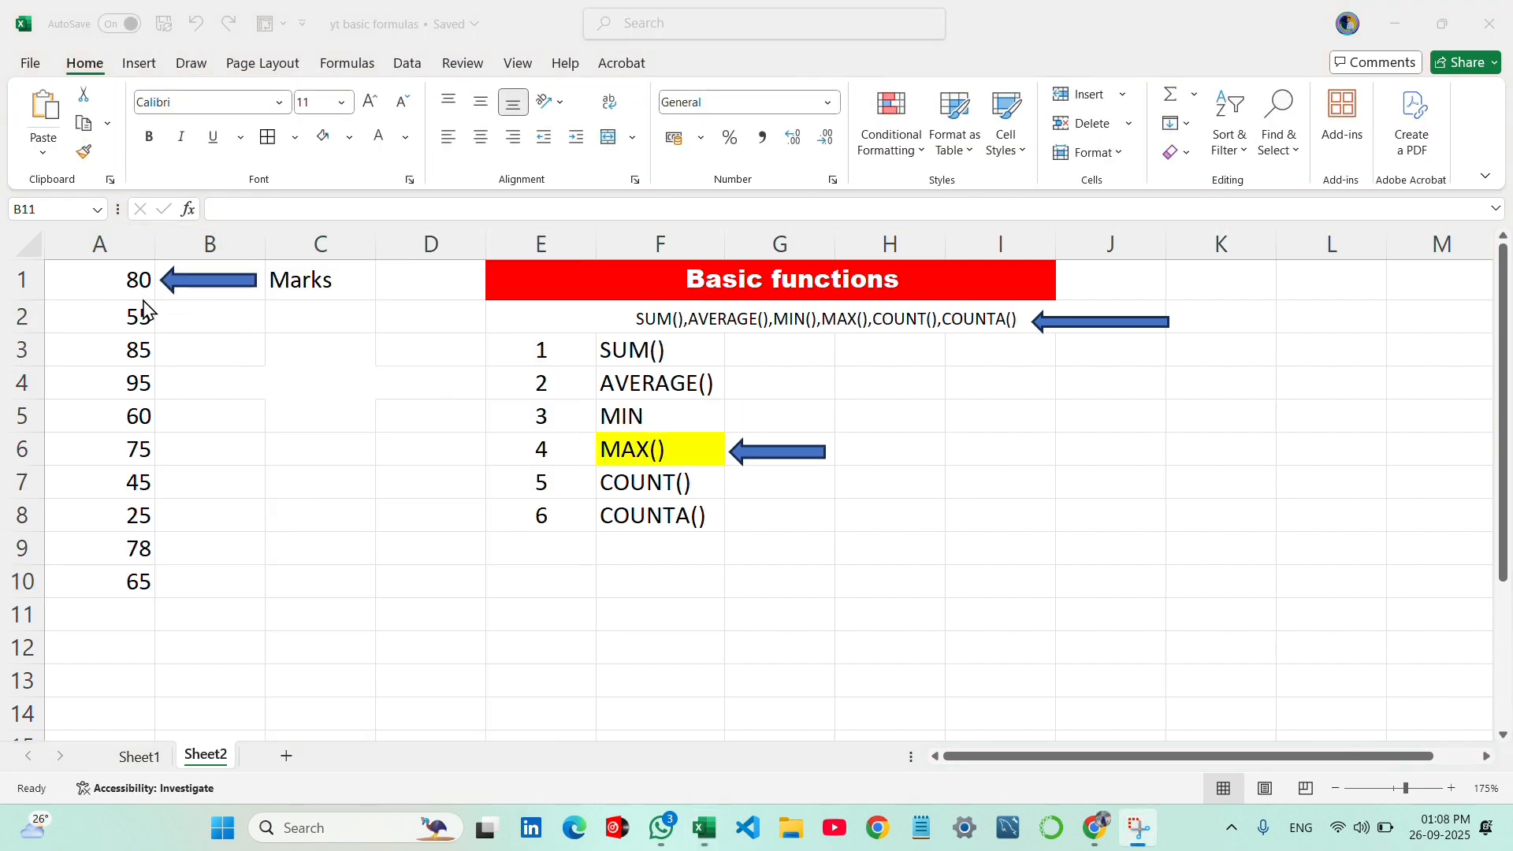
- Enter the formula =MAX(A1:A10) in cell A11 to find the highest mark, and reselect that cell
drag(137, 283, 135, 579)
click(118, 614)
text(=MAX()
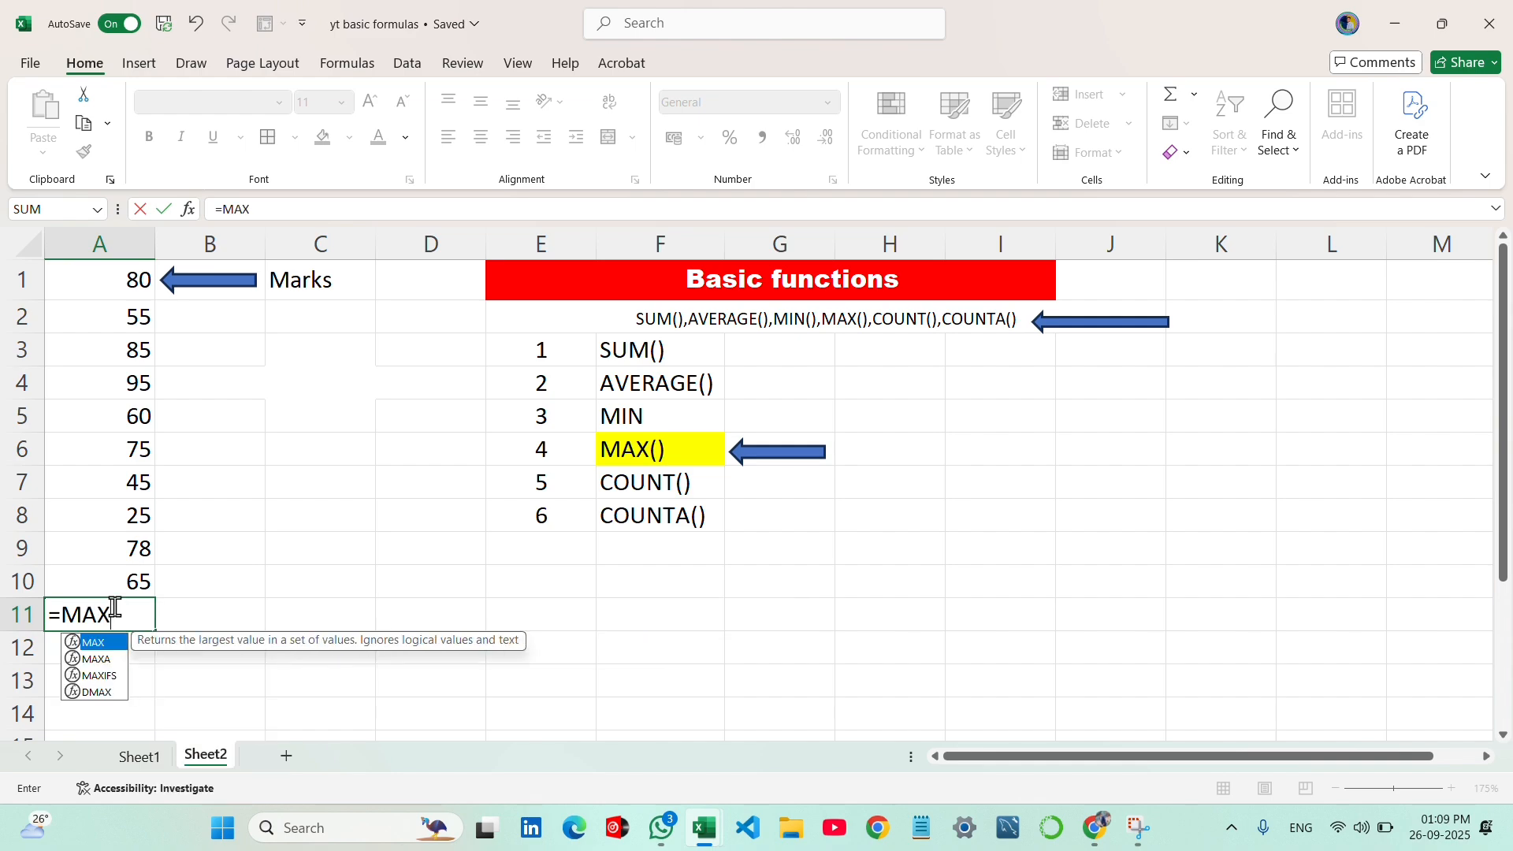
drag(126, 282, 121, 579)
text())
key(Return)
click(118, 615)
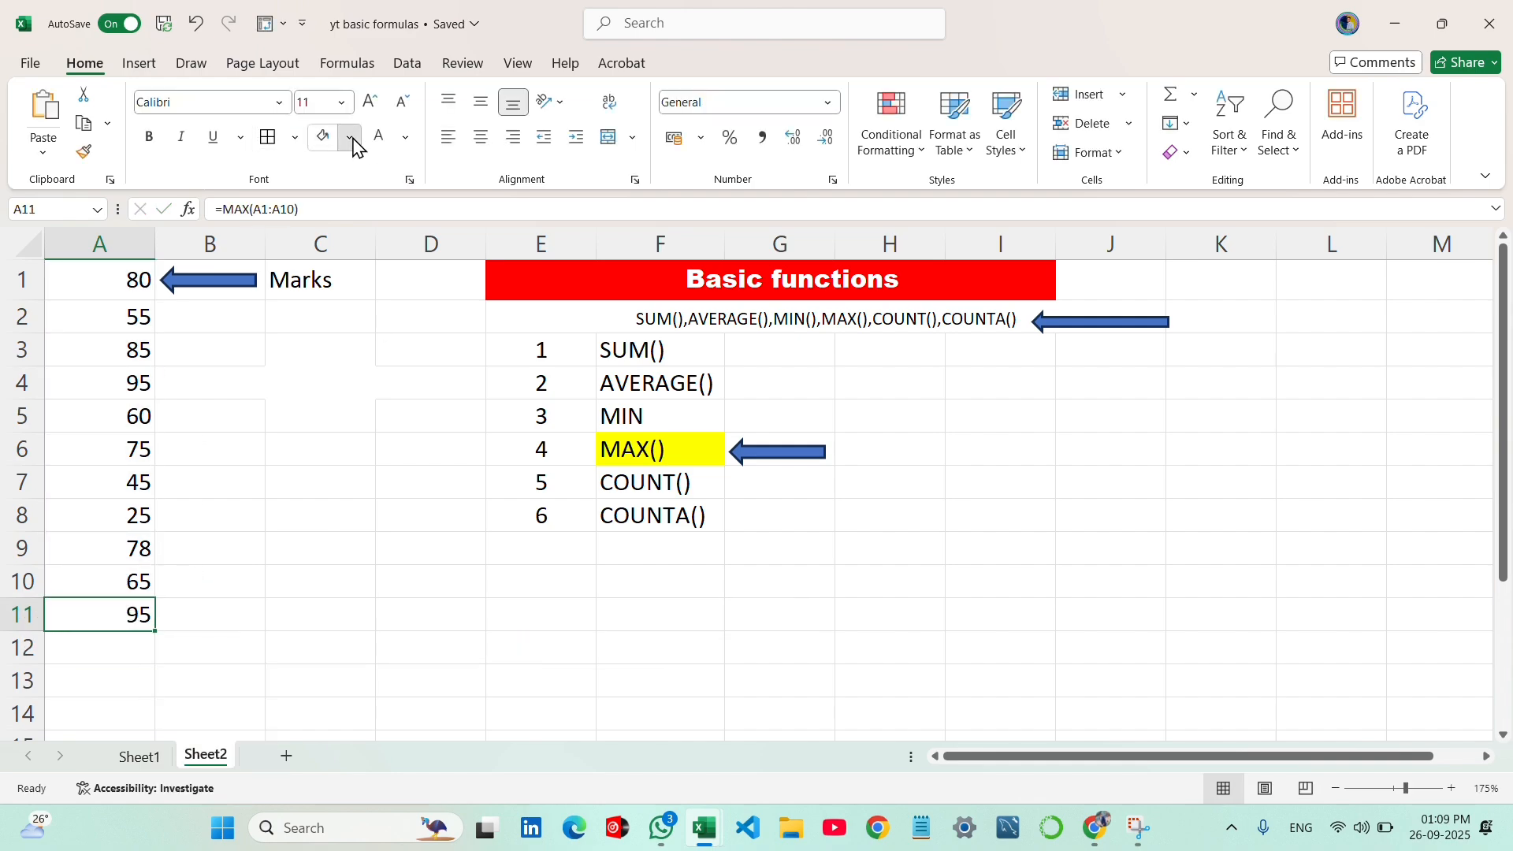
- Fill the MAX result in cell A11 with yellow
click(350, 138)
click(405, 428)
click(433, 584)
click(212, 648)
click(317, 681)
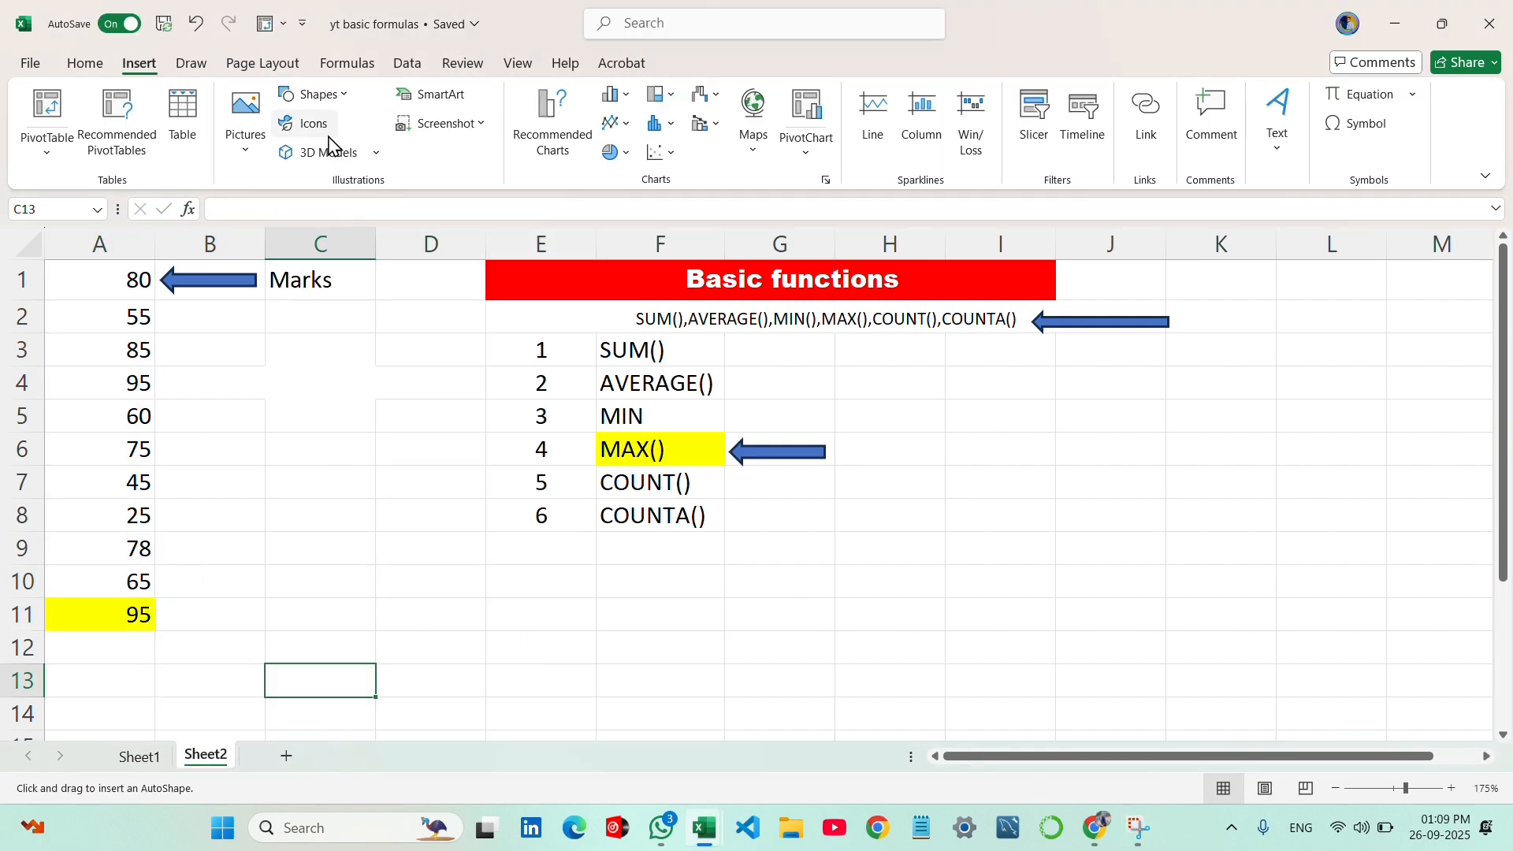
- Draw an up-down block arrow in column B alongside the marks, spanning about rows 2 to 7
click(324, 95)
click(404, 492)
drag(205, 317, 203, 487)
click(222, 351)
click(319, 95)
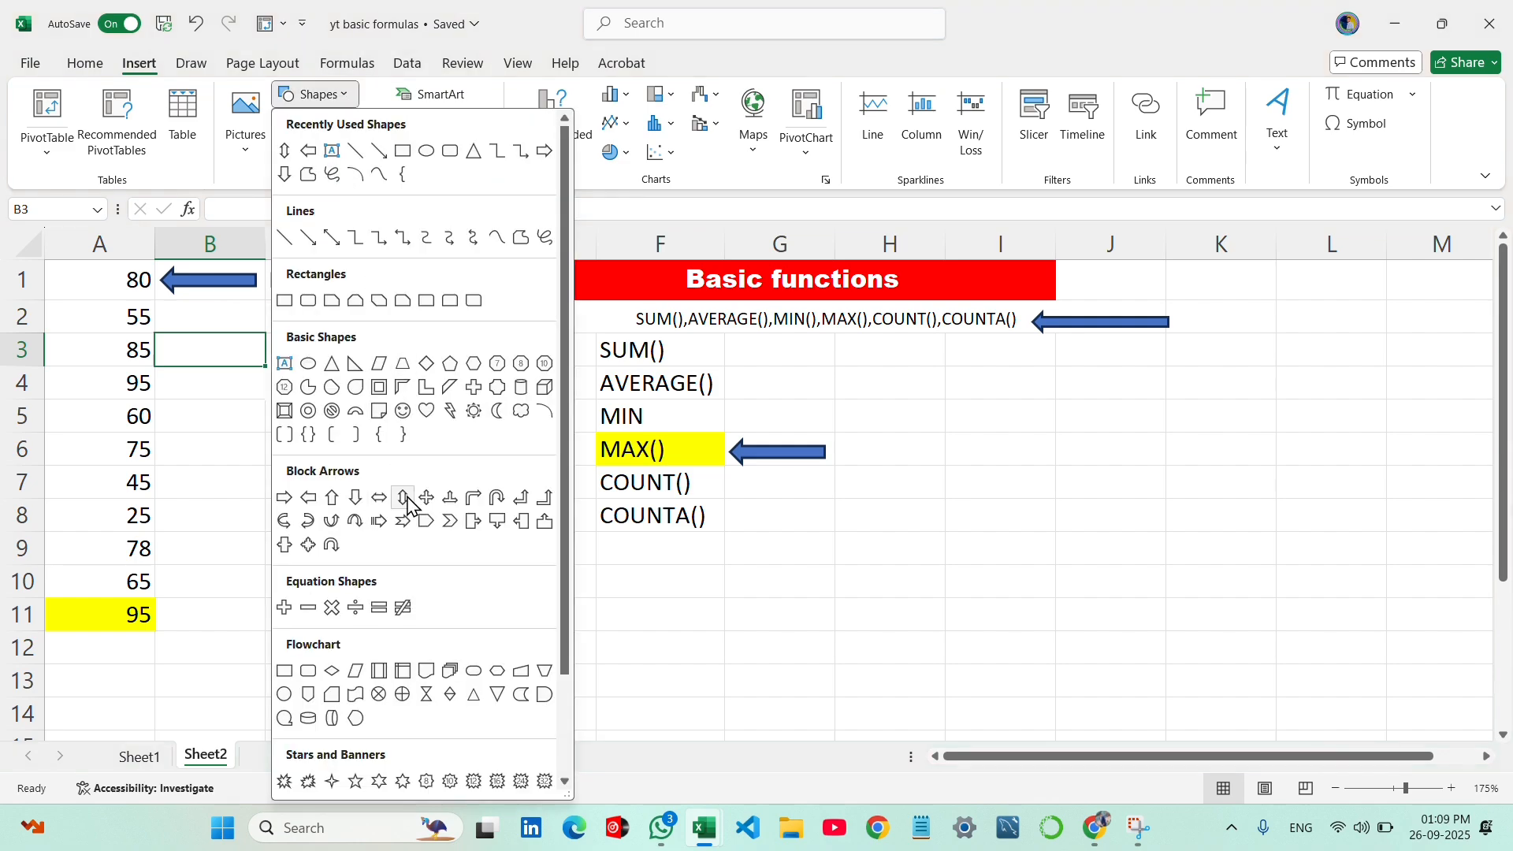
click(407, 501)
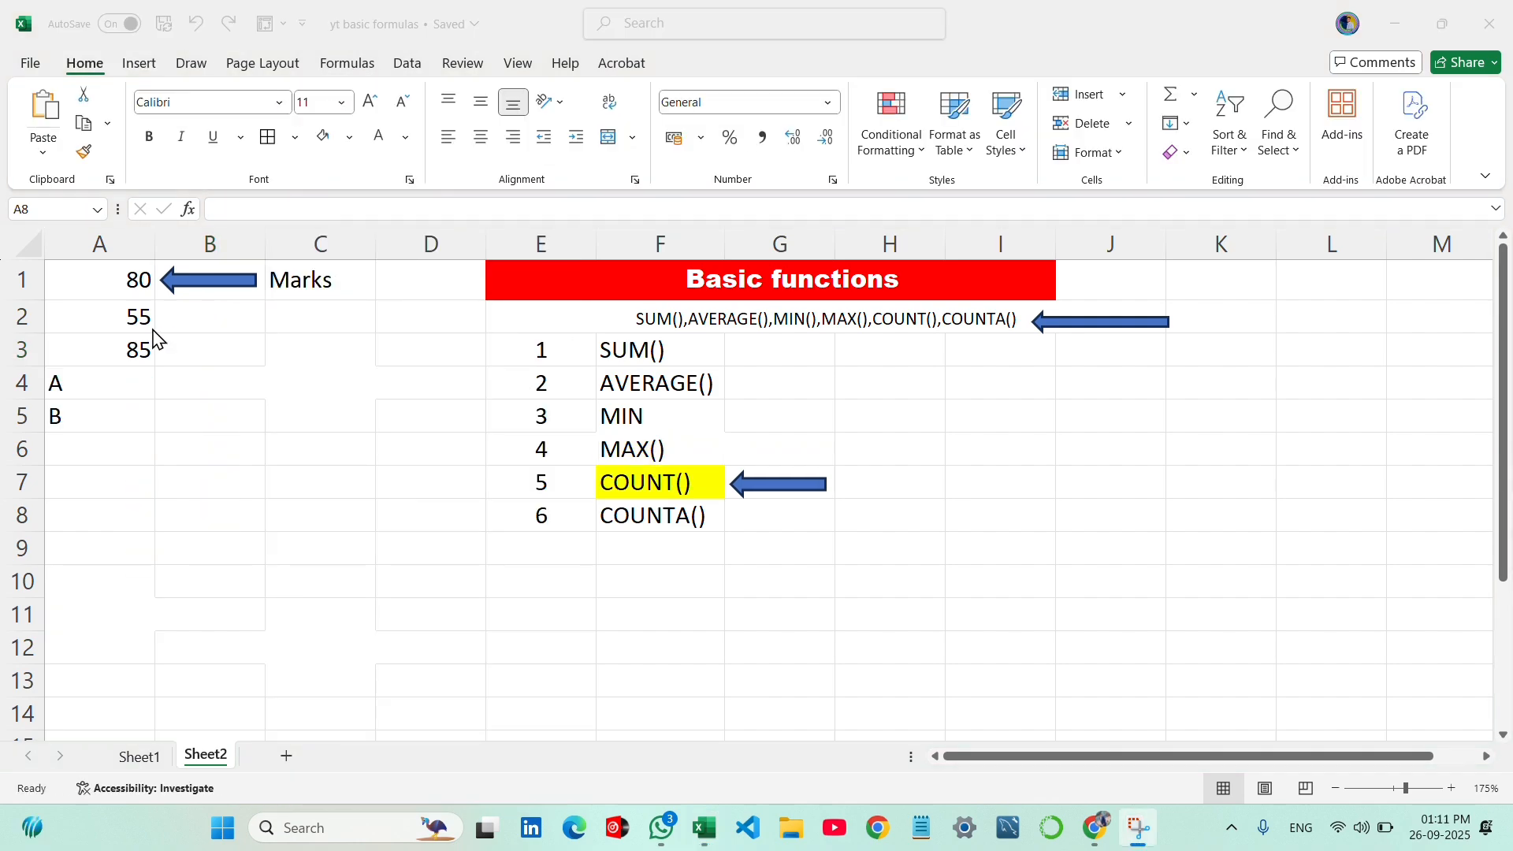
- Enter the formula =COUNT(A1:A5) in cell A6 to count the numeric entries
click(97, 282)
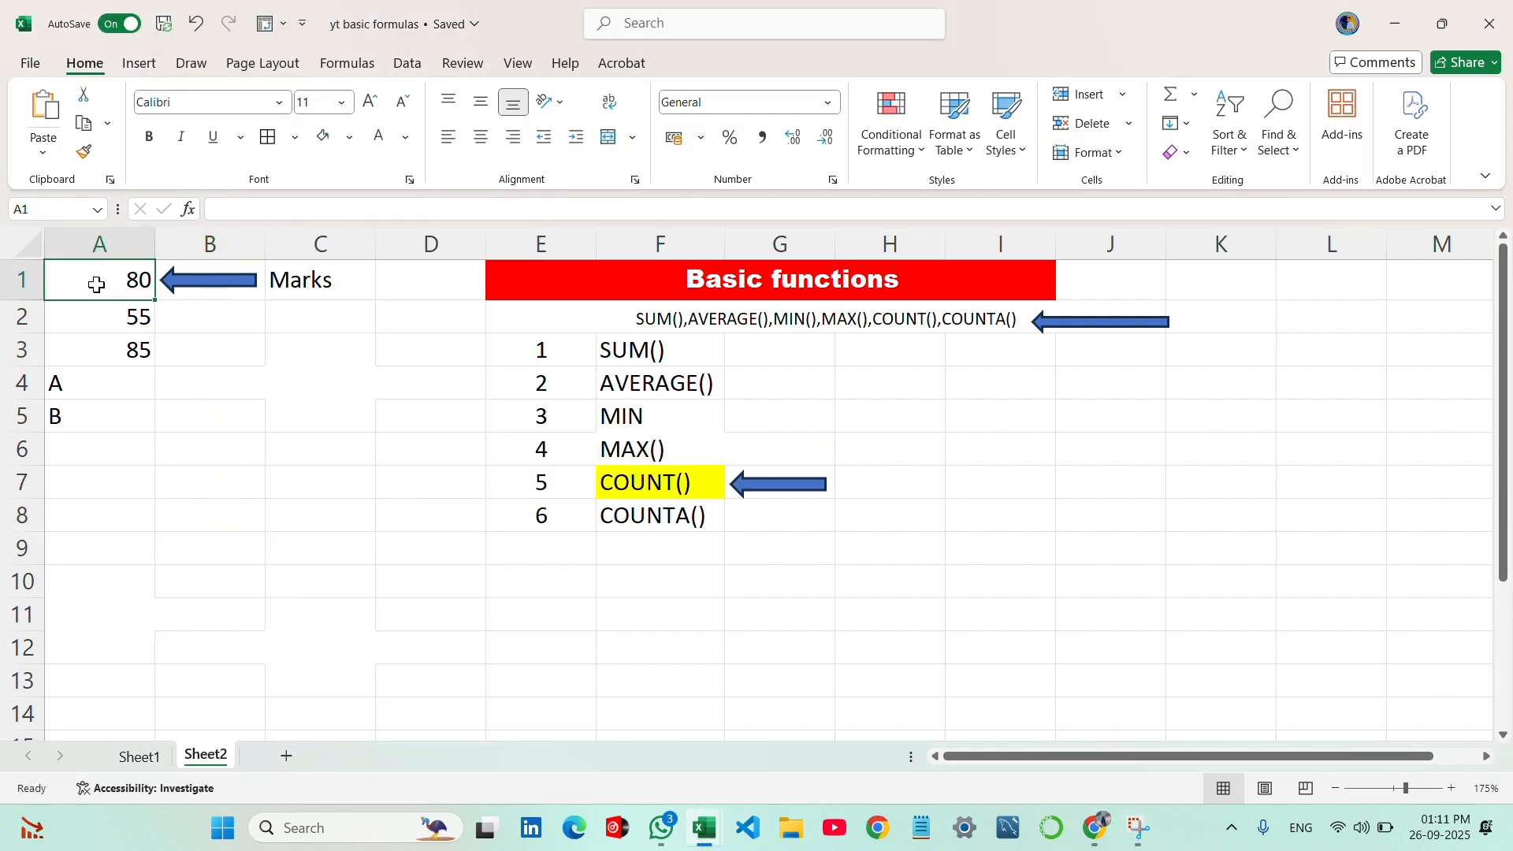
drag(96, 285, 146, 451)
click(130, 455)
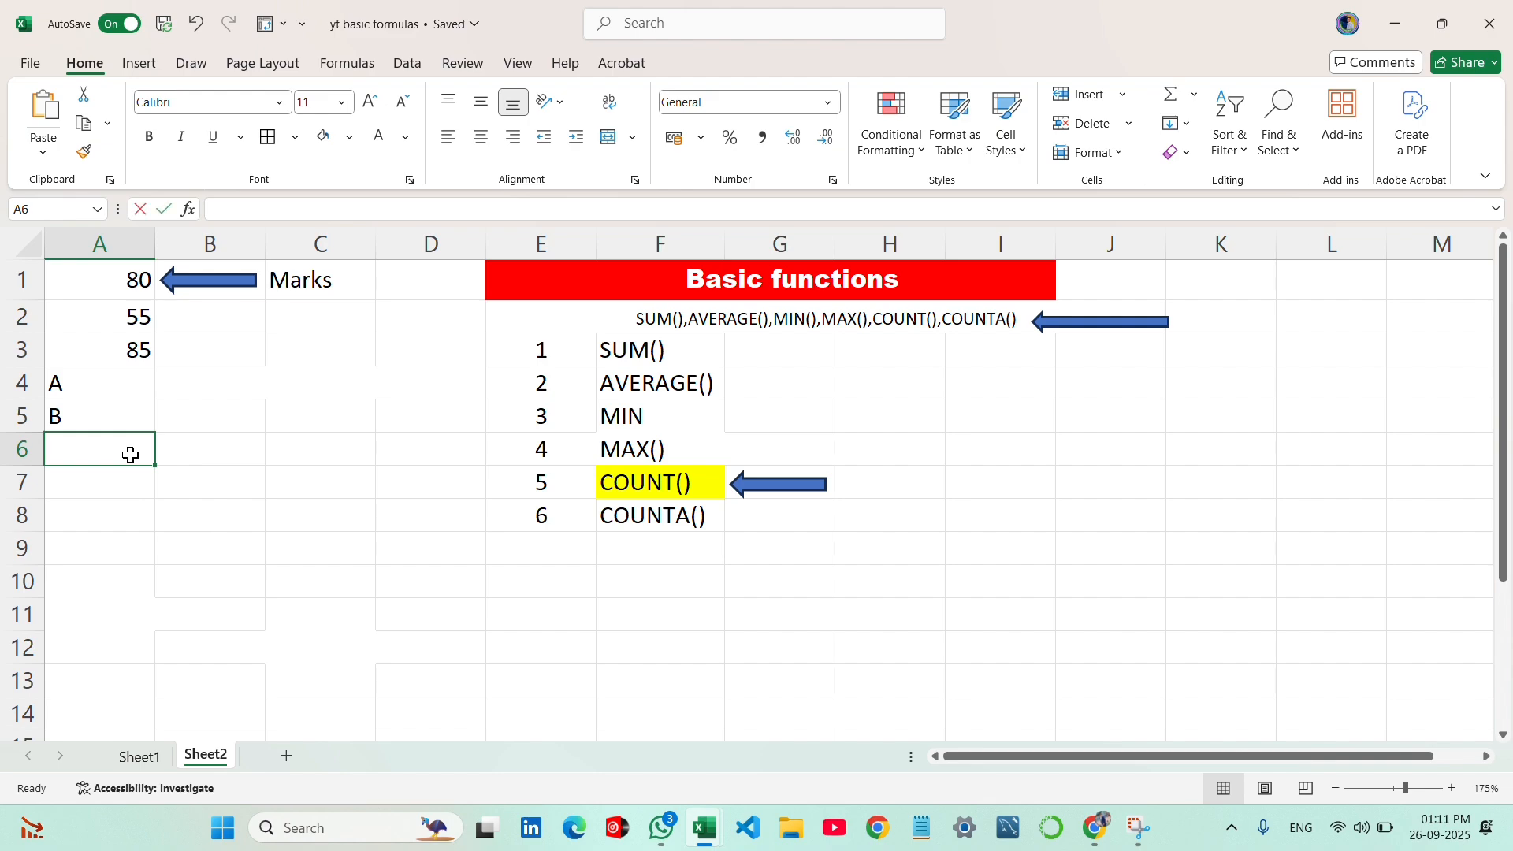
text(=COUNT()
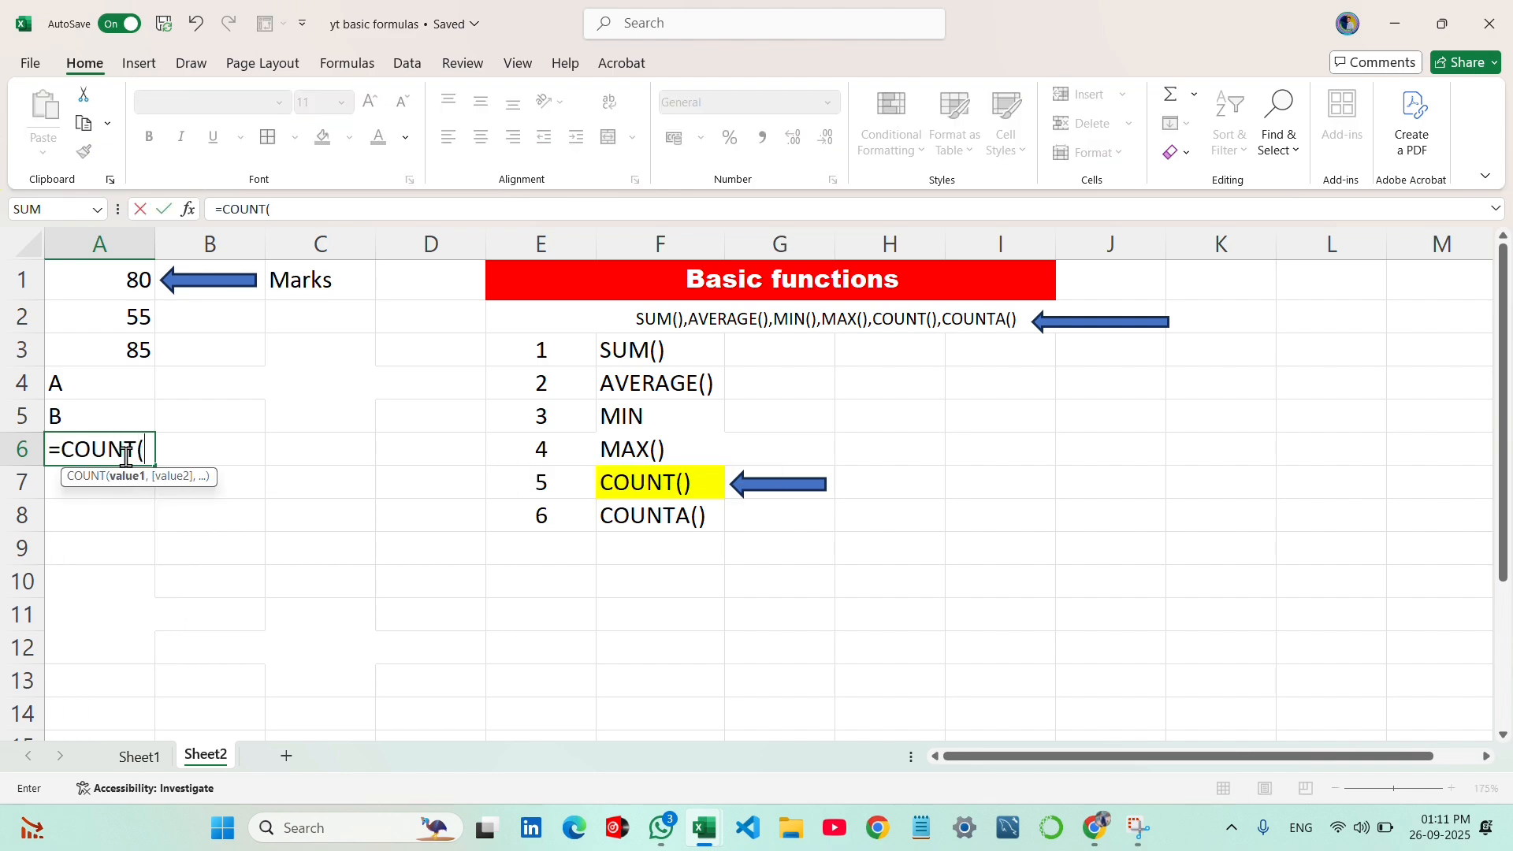
drag(90, 280, 123, 423)
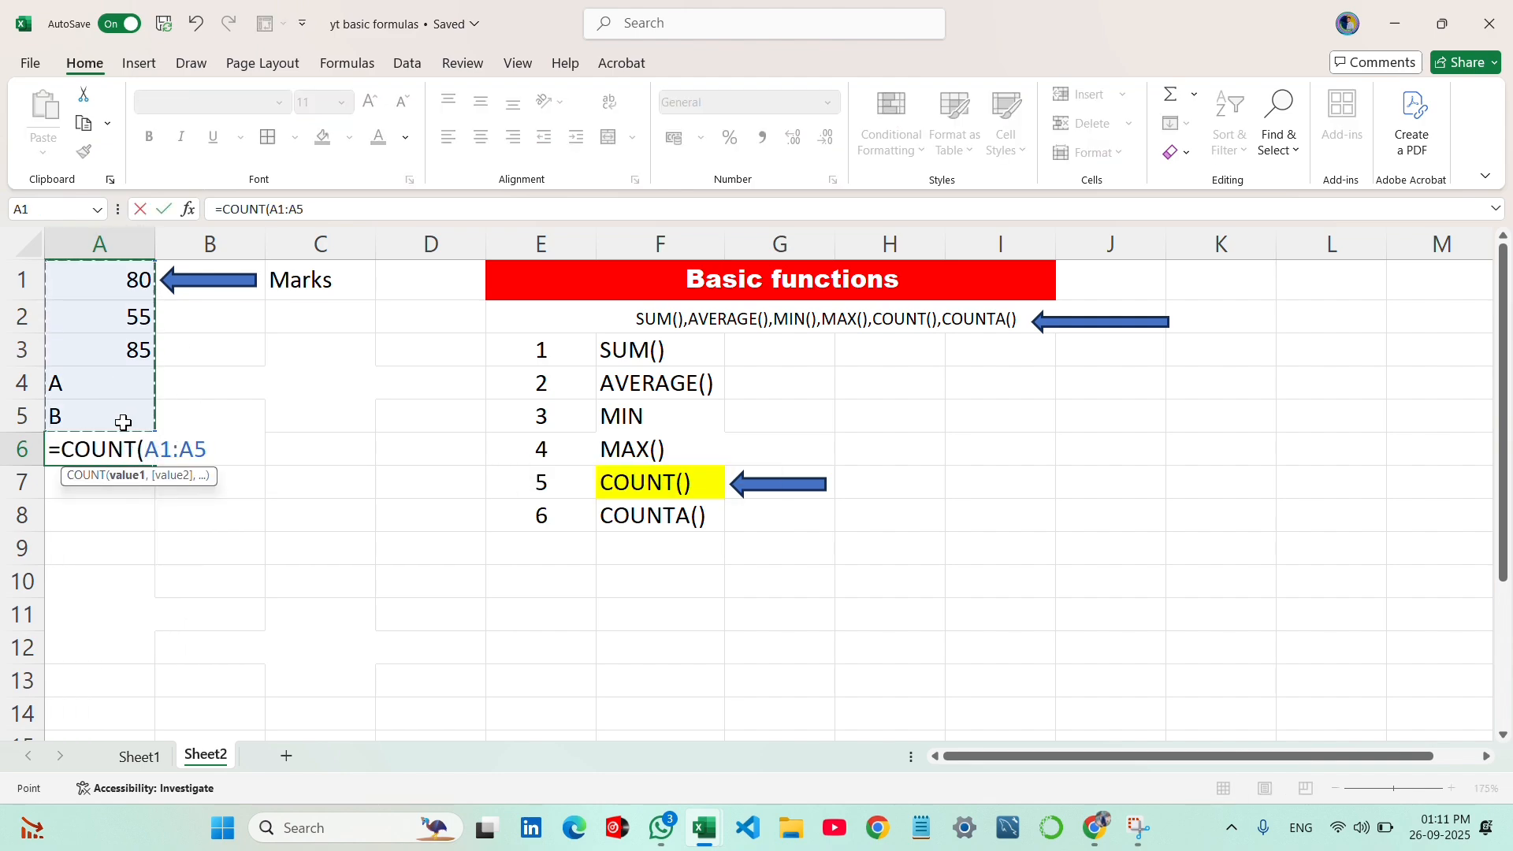
text())
key(Return)
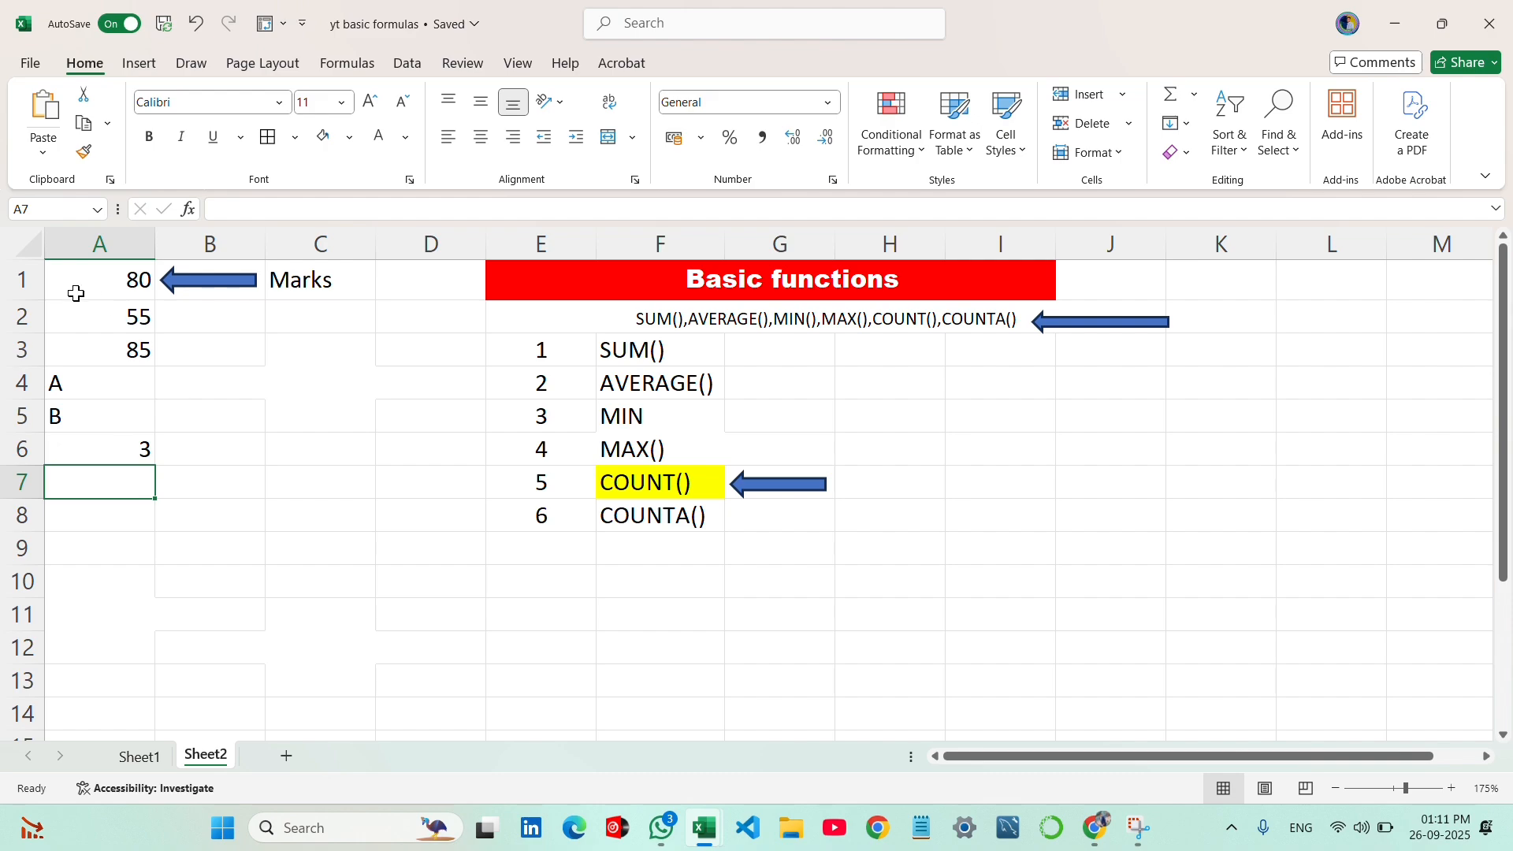
- Label the letter entries in A4:A5 by entering TEXT in cell B4
drag(75, 293, 95, 408)
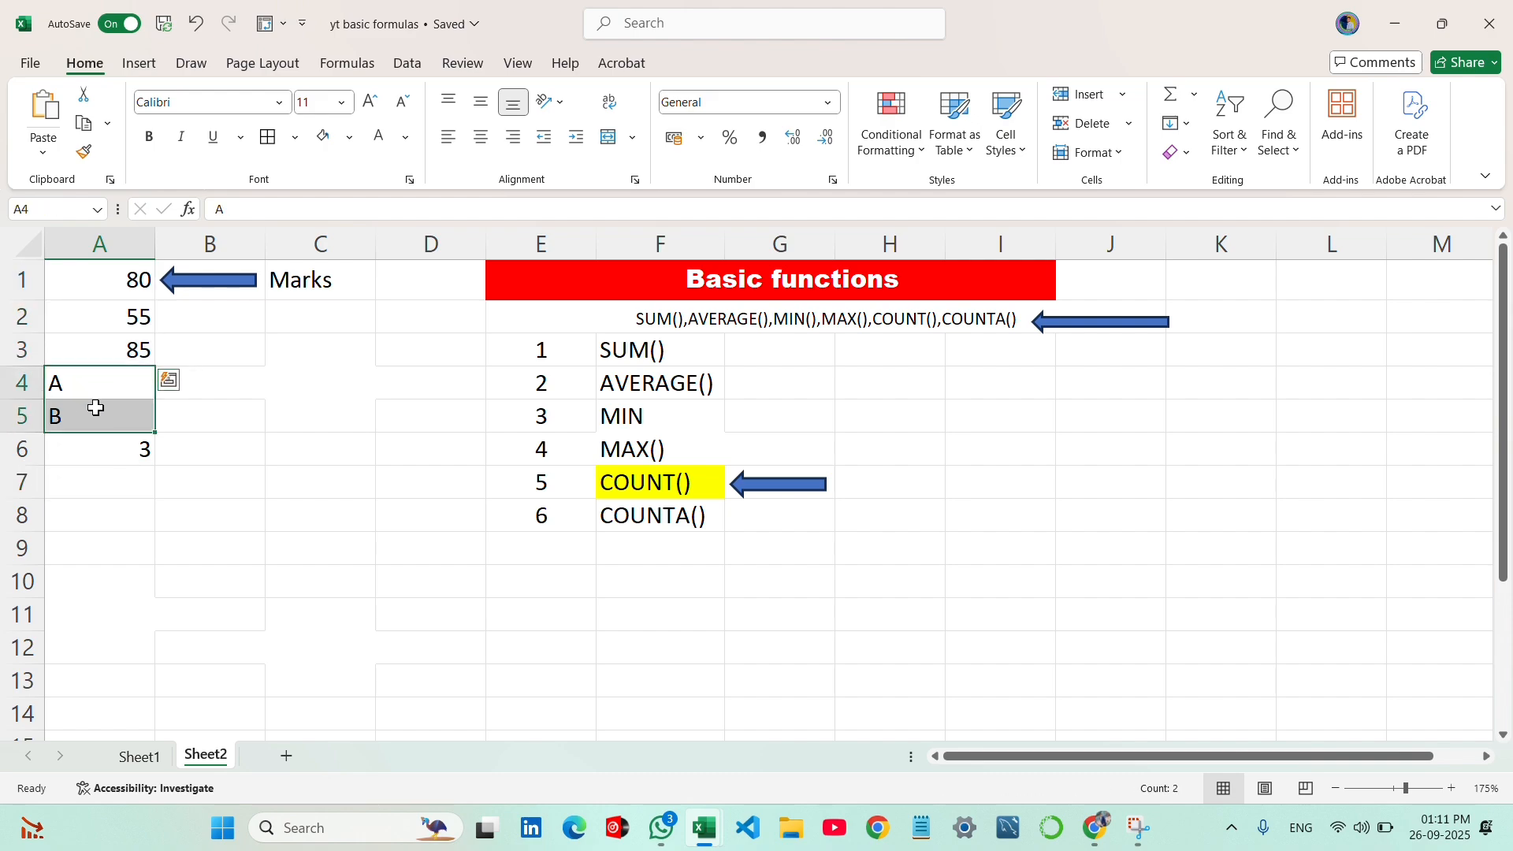
click(203, 394)
text(TEXT)
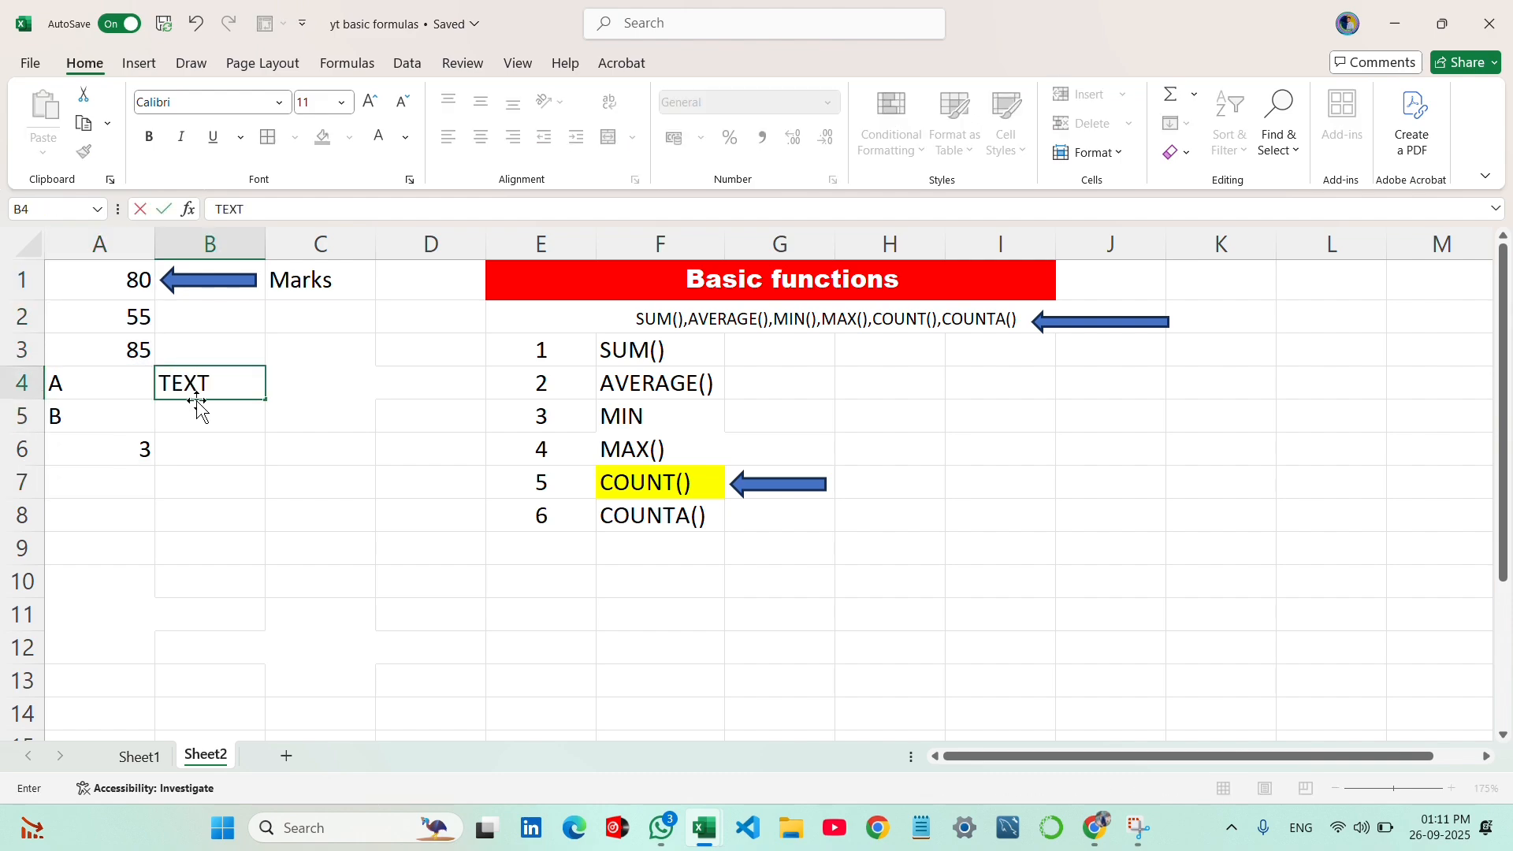
click(242, 542)
- Fill the COUNT result in cell A6 with yellow
drag(76, 453, 139, 447)
click(349, 137)
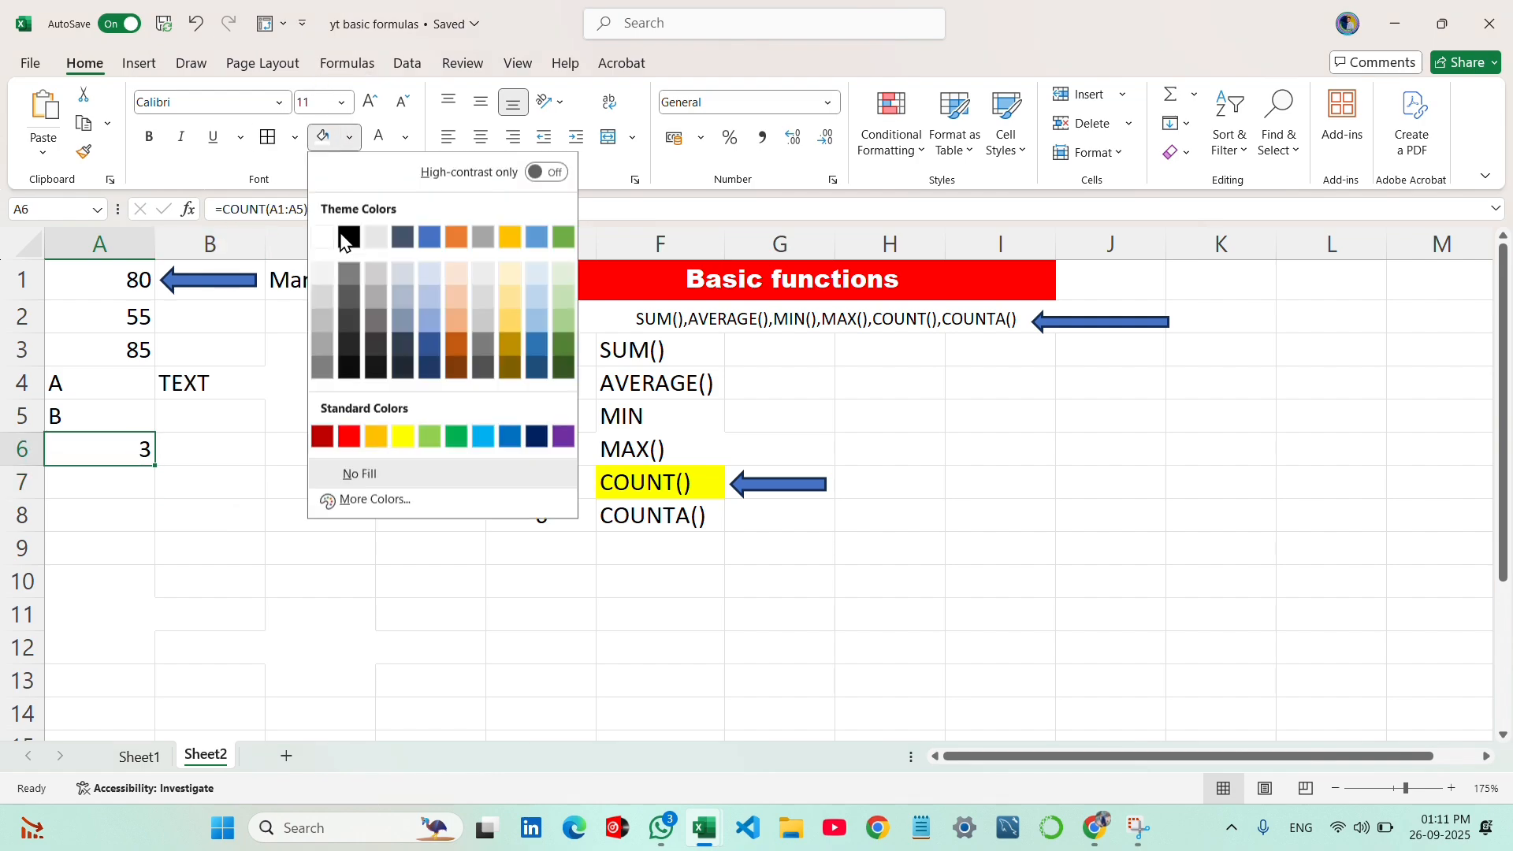
click(395, 438)
click(210, 581)
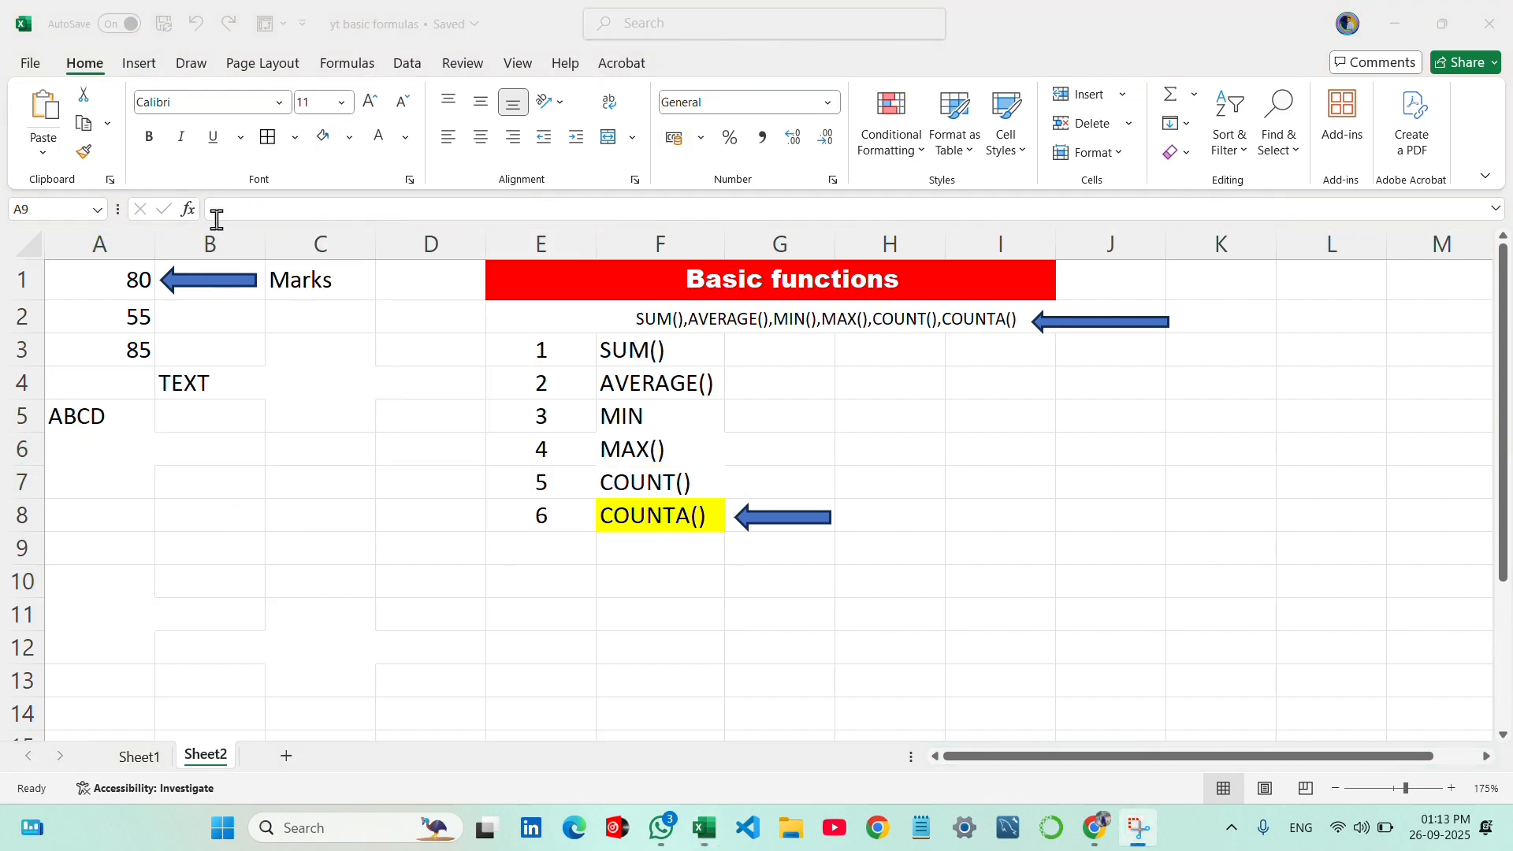
- Enter the formula =COUNTA(A1:A5) in cell A6 to count the non-empty cells
drag(79, 280, 101, 401)
click(97, 469)
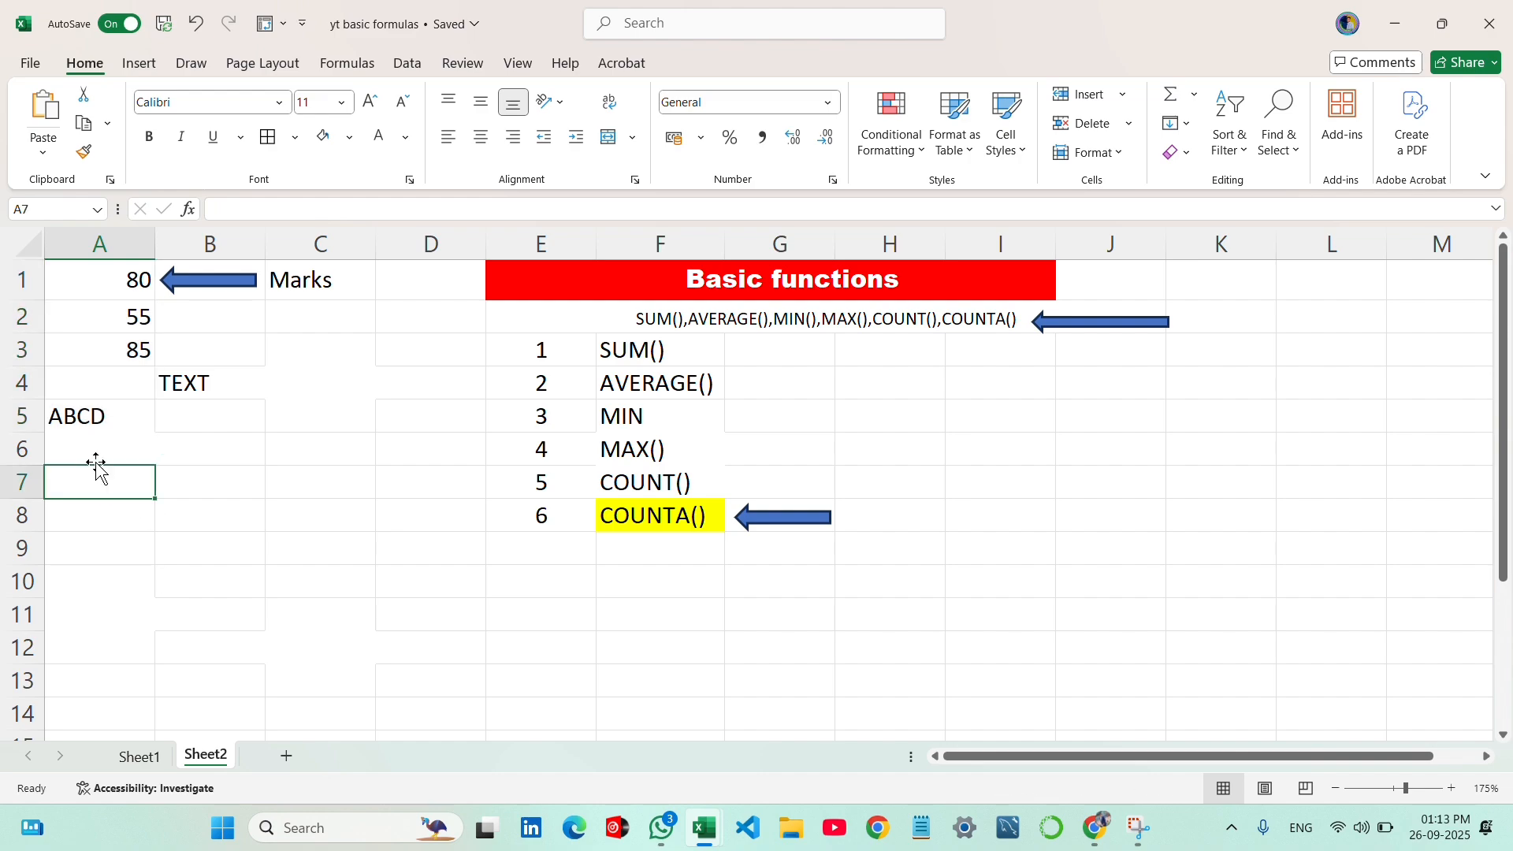
click(91, 449)
text(=COUN)
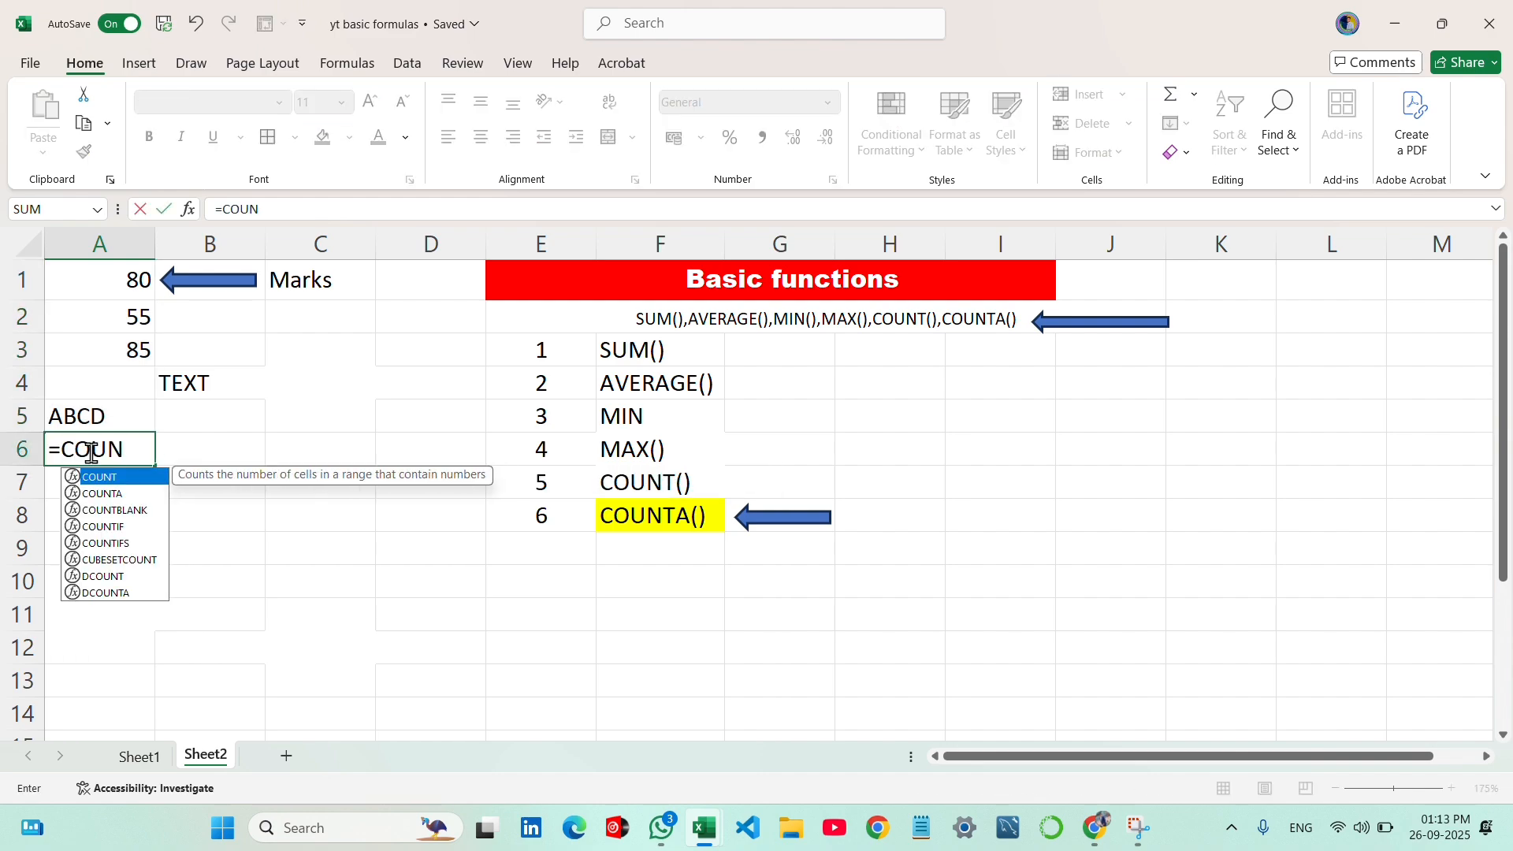
text(TA()
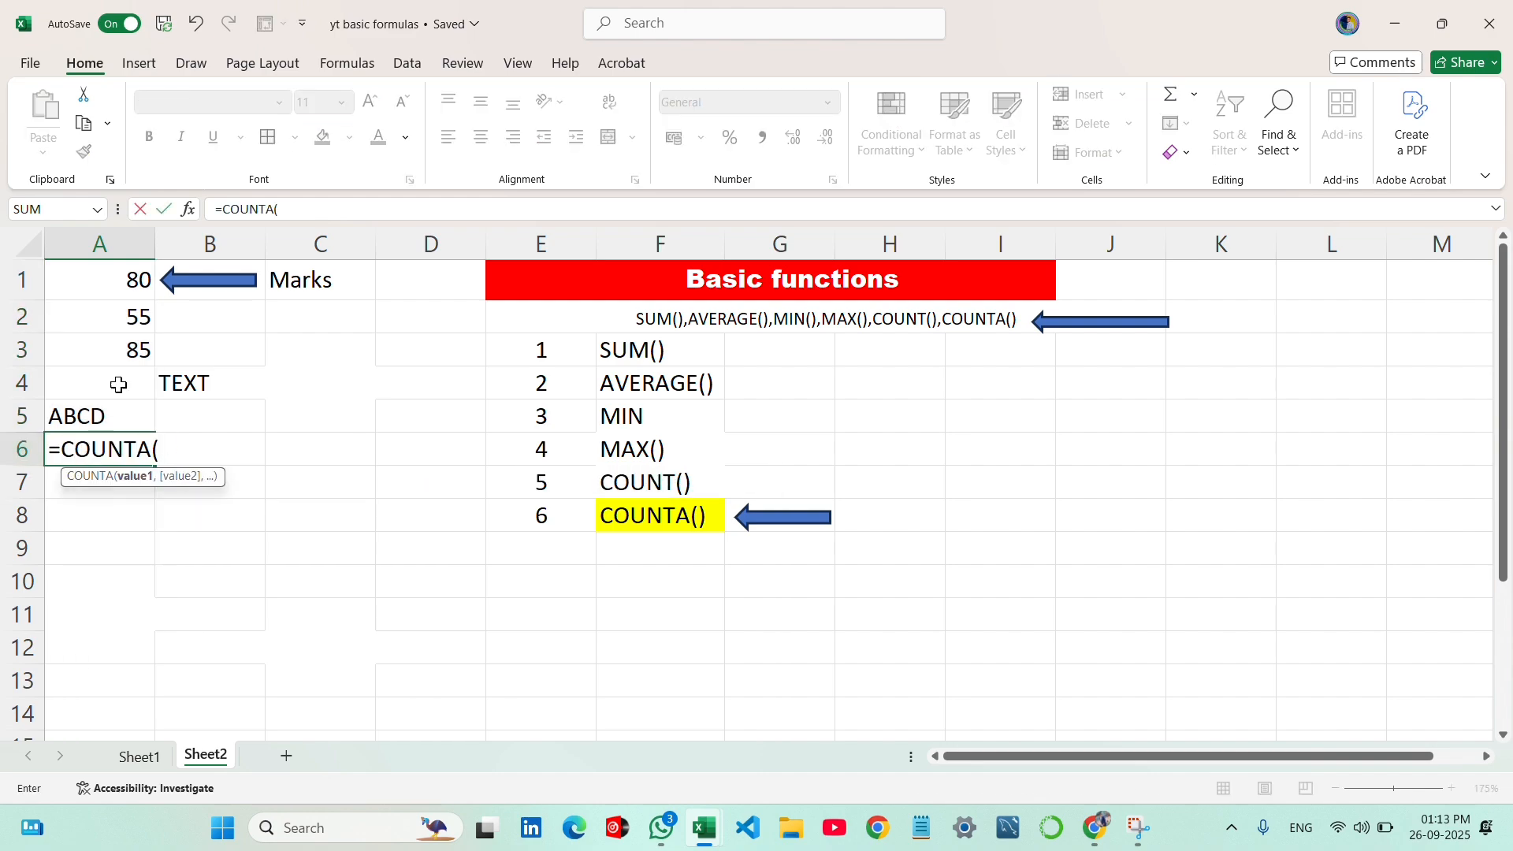
drag(102, 280, 117, 405)
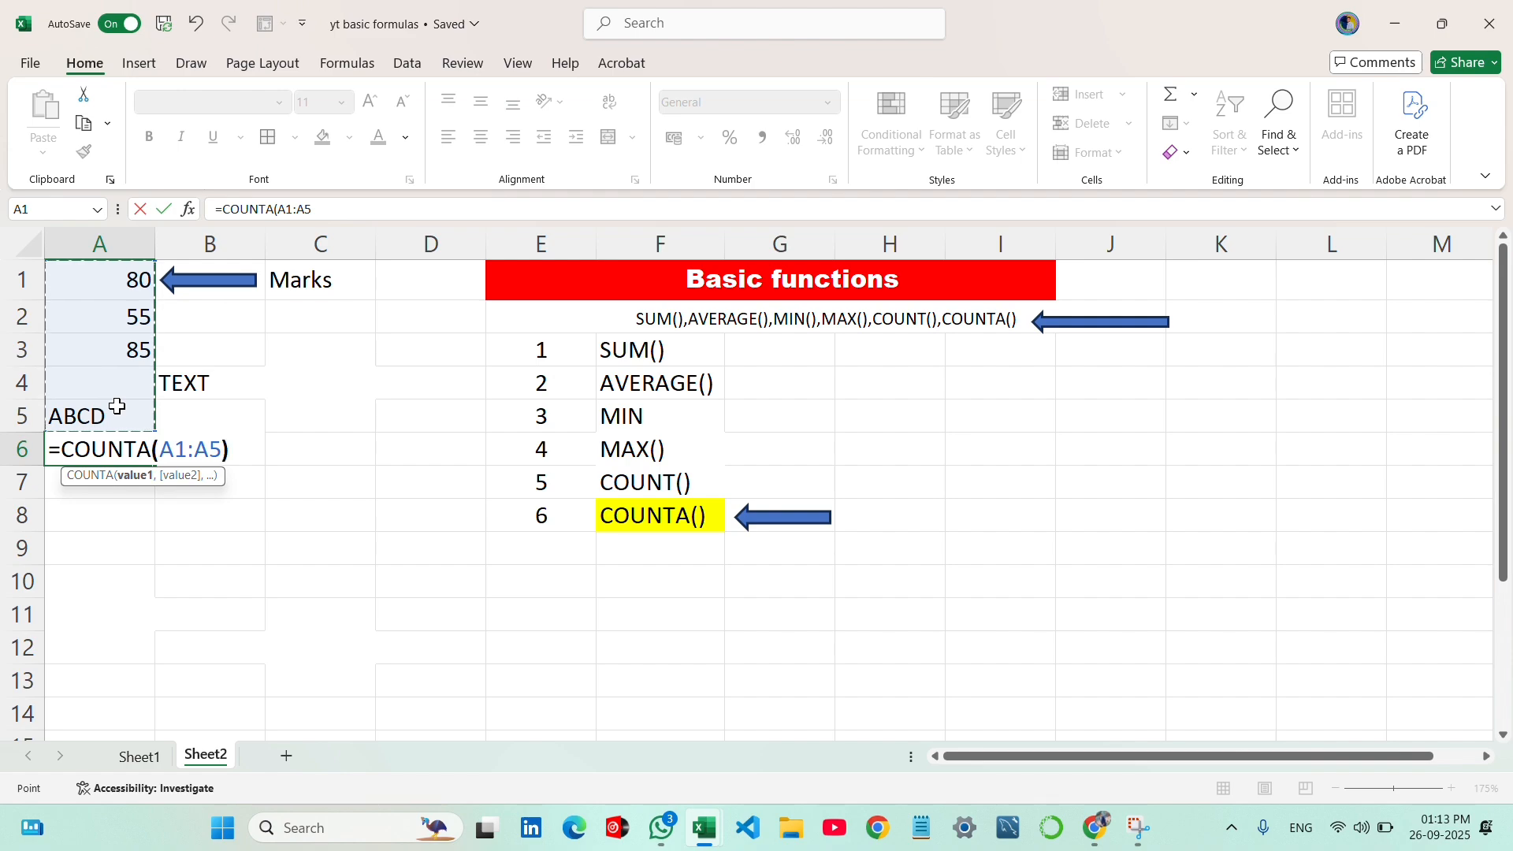
text())
key(Return)
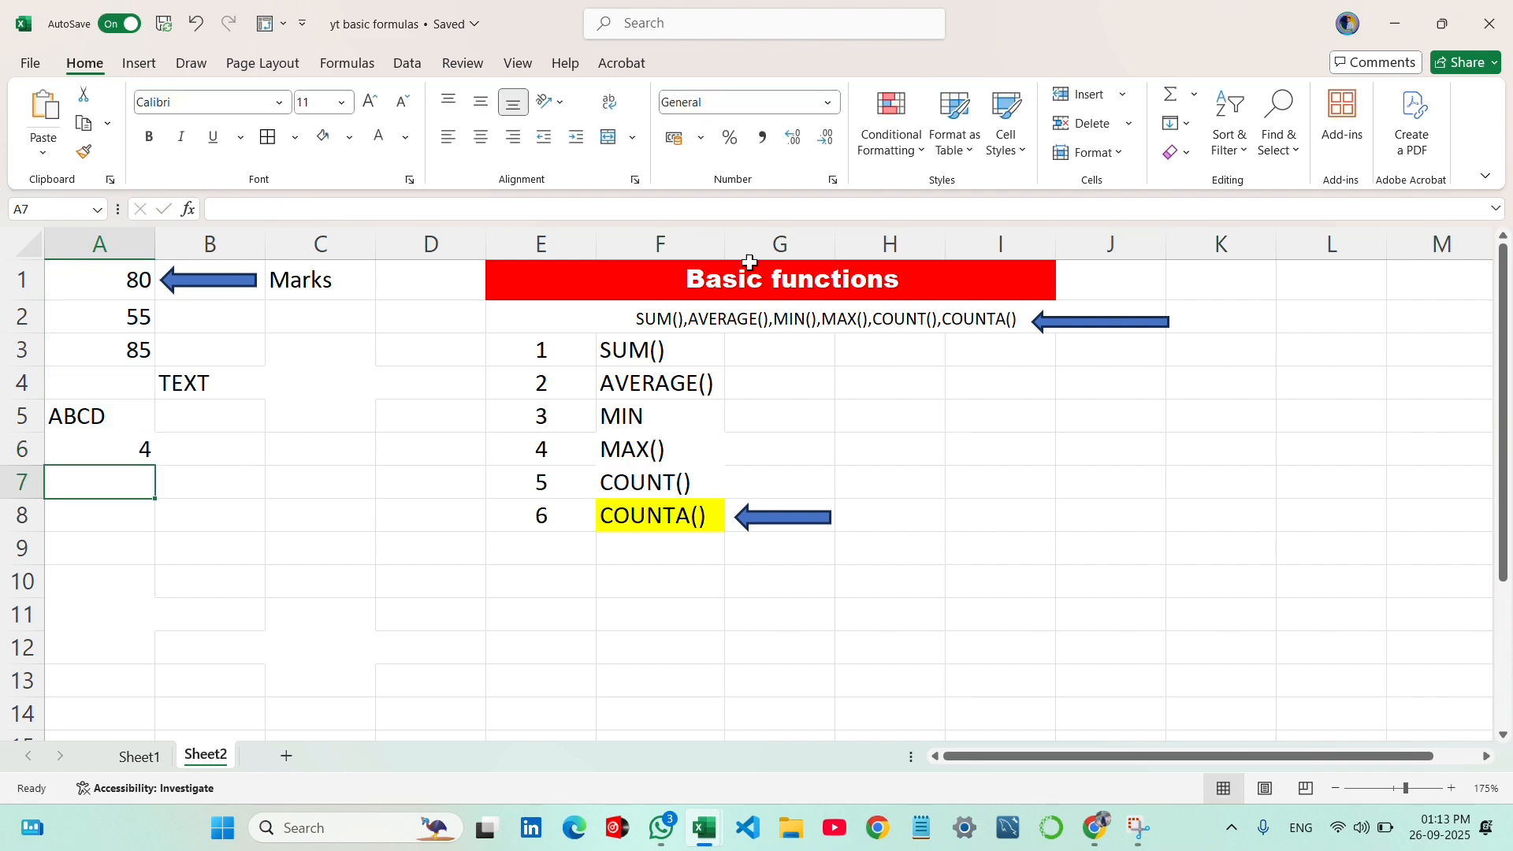
click(87, 376)
text(B)
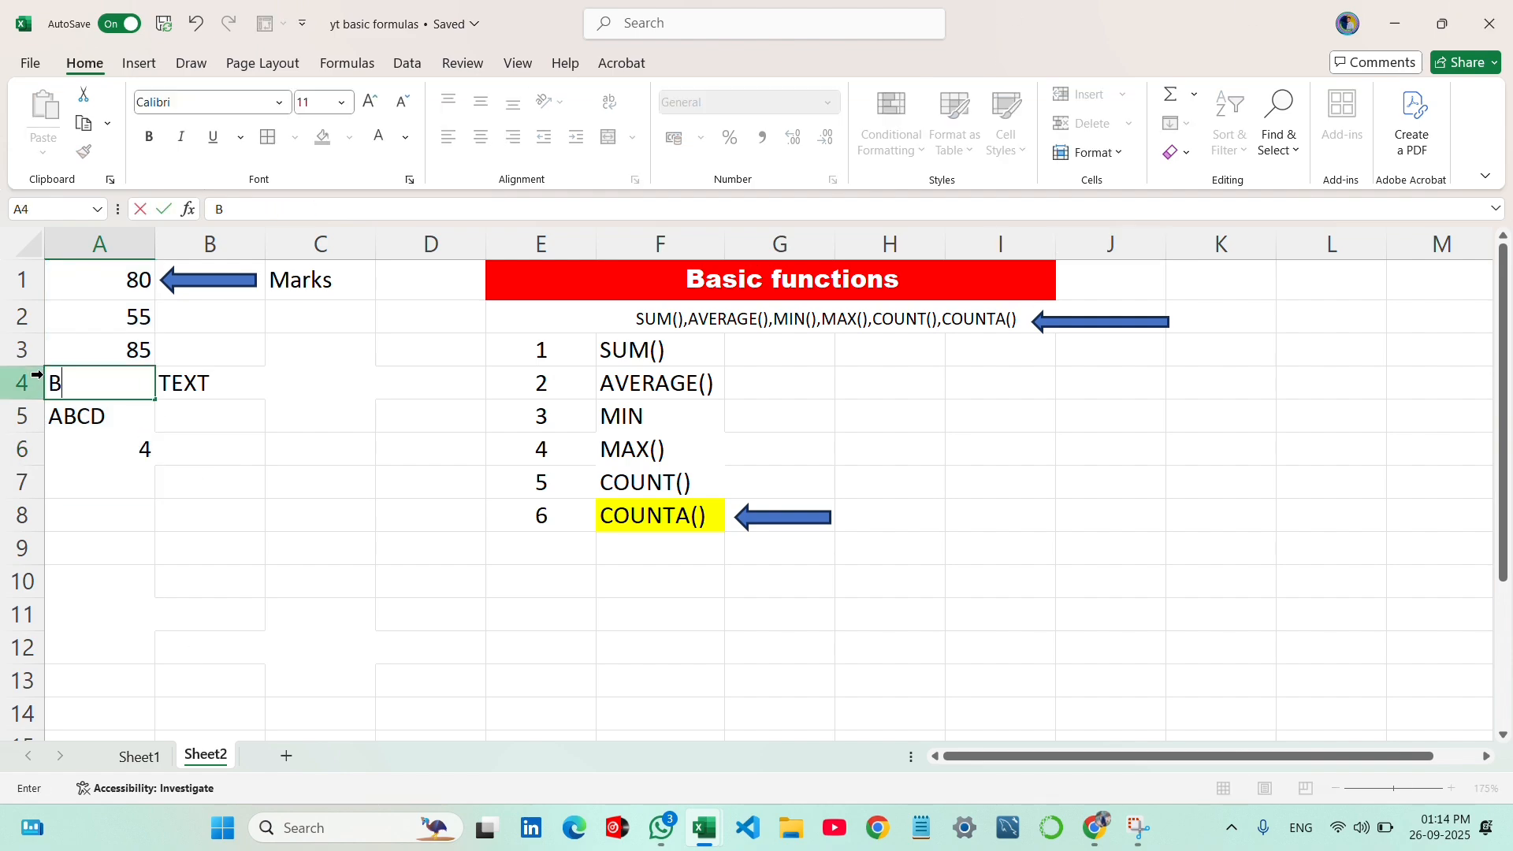
text(LANC)
key(BackSpace)
key(BackSpace)
key(BackSpace)
key(BackSpace)
key(BackSpace)
key(BackSpace)
click(134, 476)
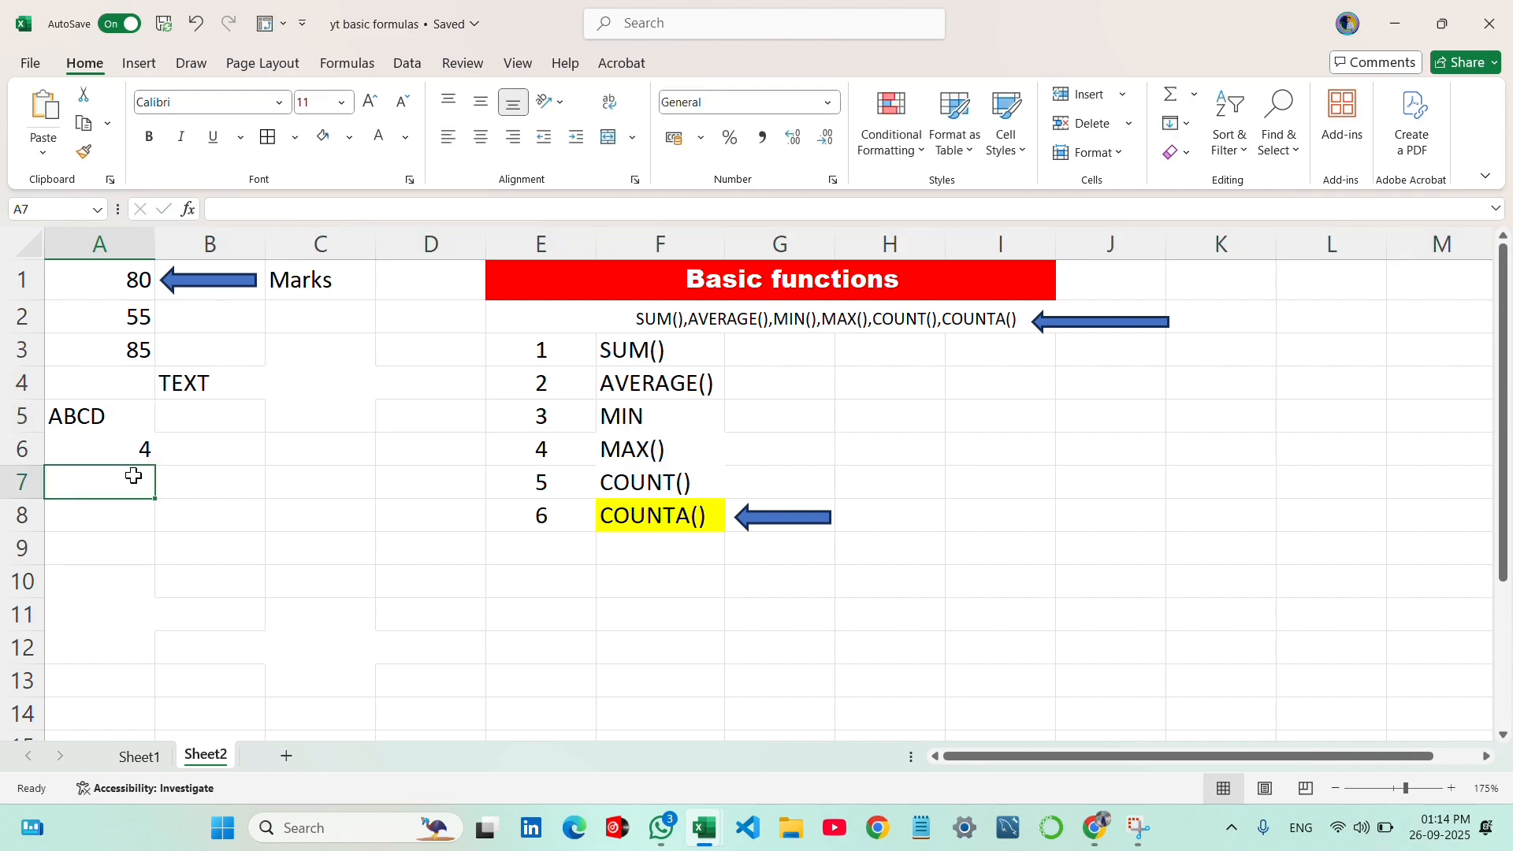
- Fill the COUNTA result in cell A6 with yellow
click(118, 449)
click(349, 137)
click(402, 442)
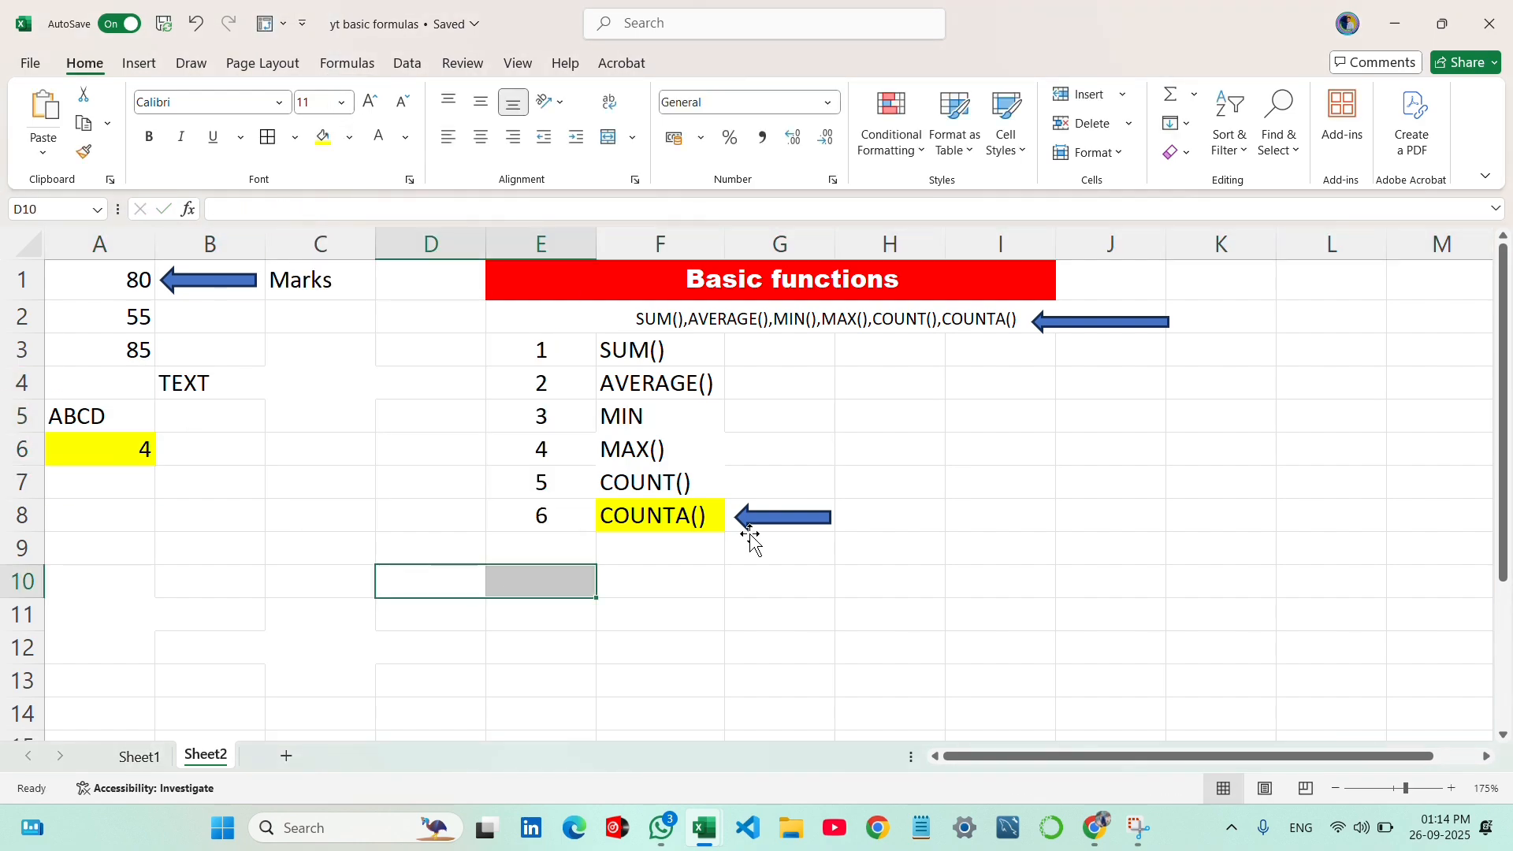
click(345, 486)
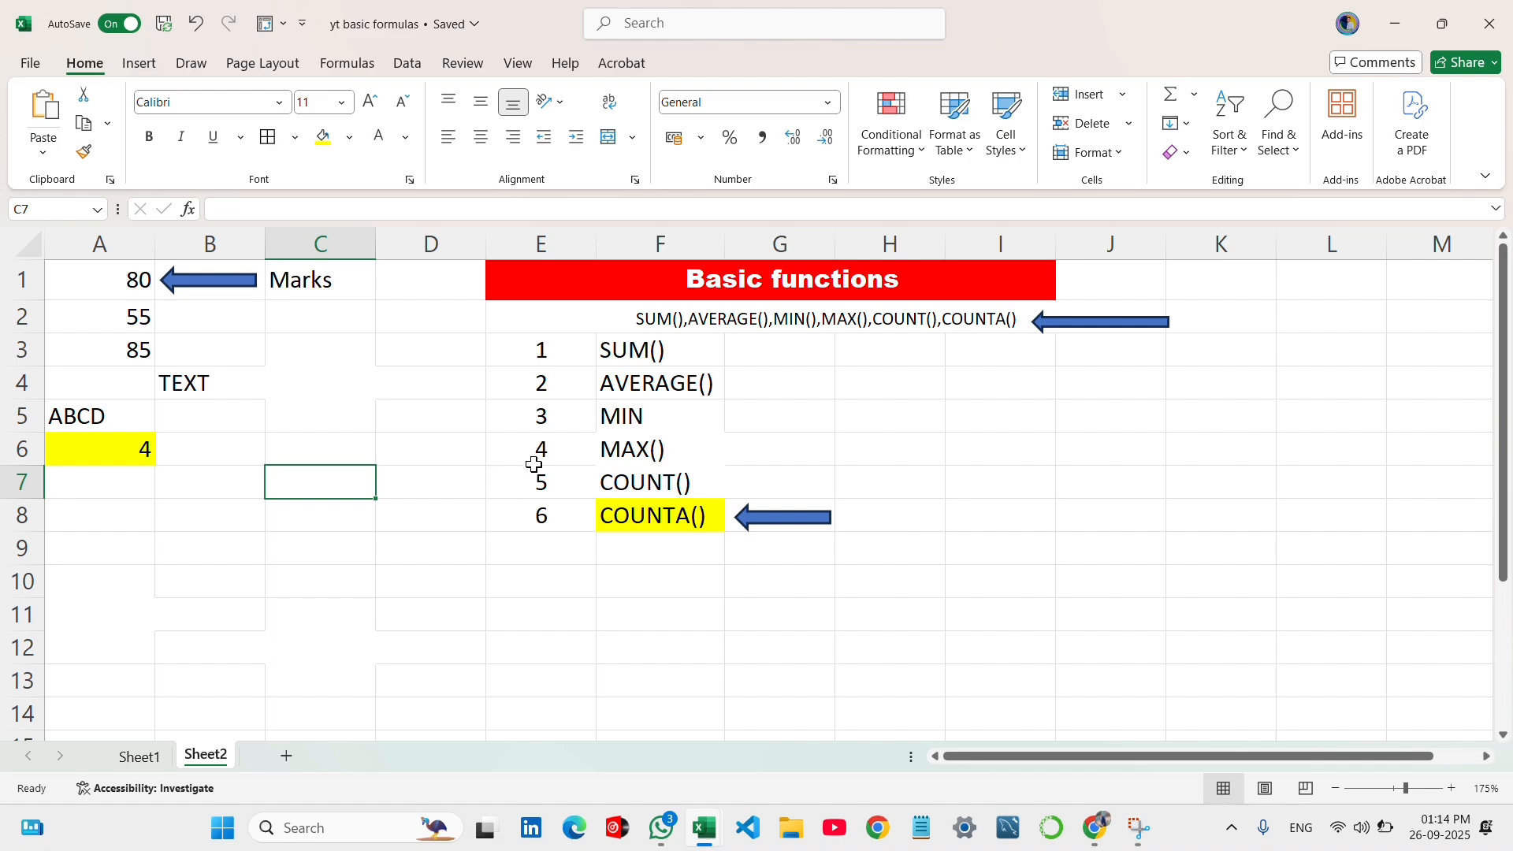
- Review the COUNT() and COUNTA() entries, the Basic functions heading and the numbered function list below it
drag(630, 480, 652, 513)
click(352, 514)
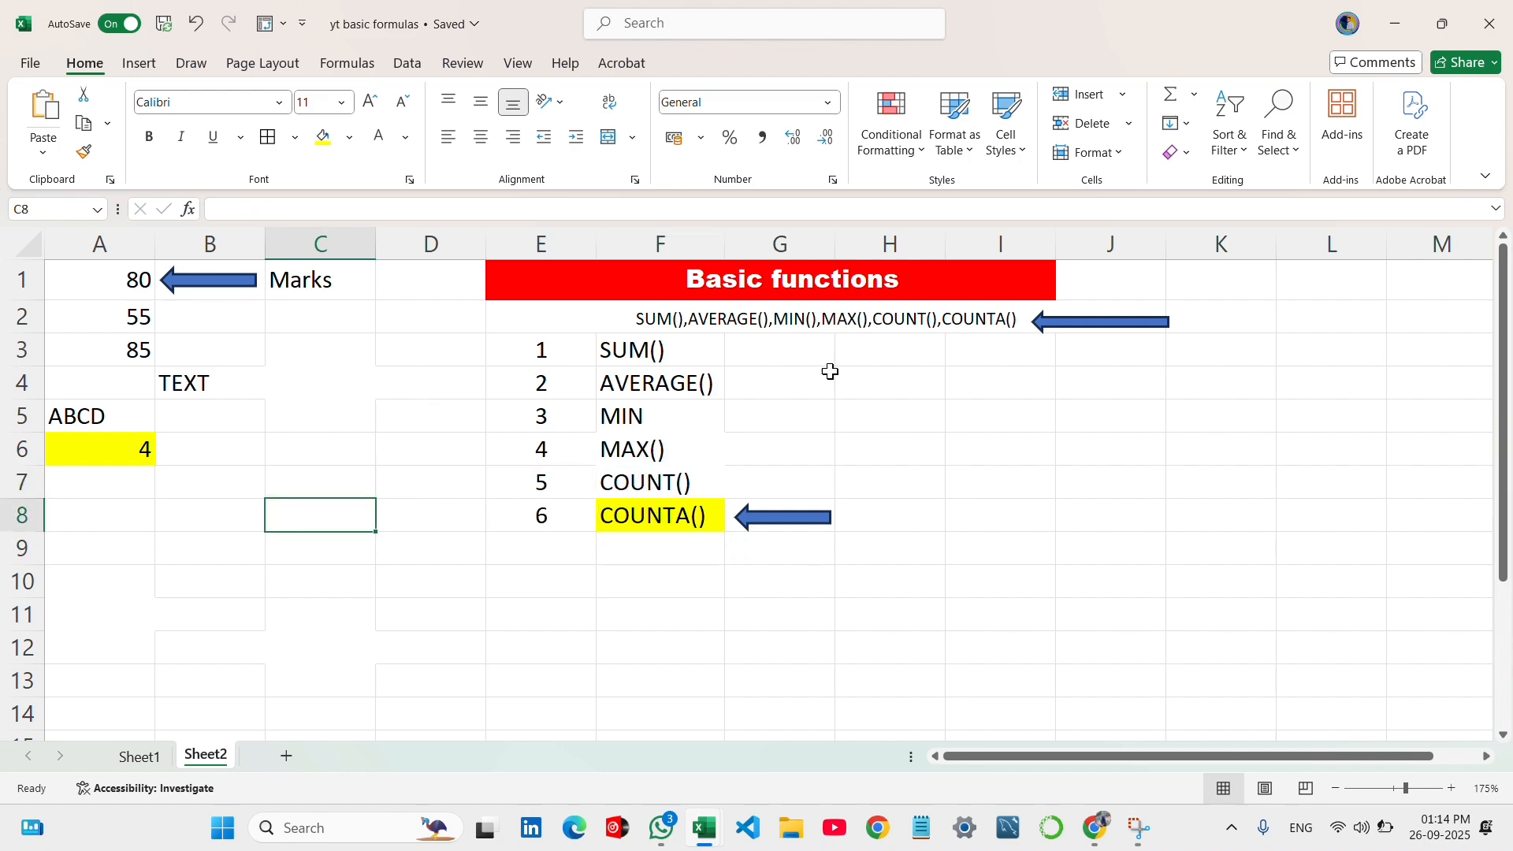
key(XF86MonBrightnessUp)
key(XF86MonBrightnessUp)
key(XF86MonBrightnessUp)
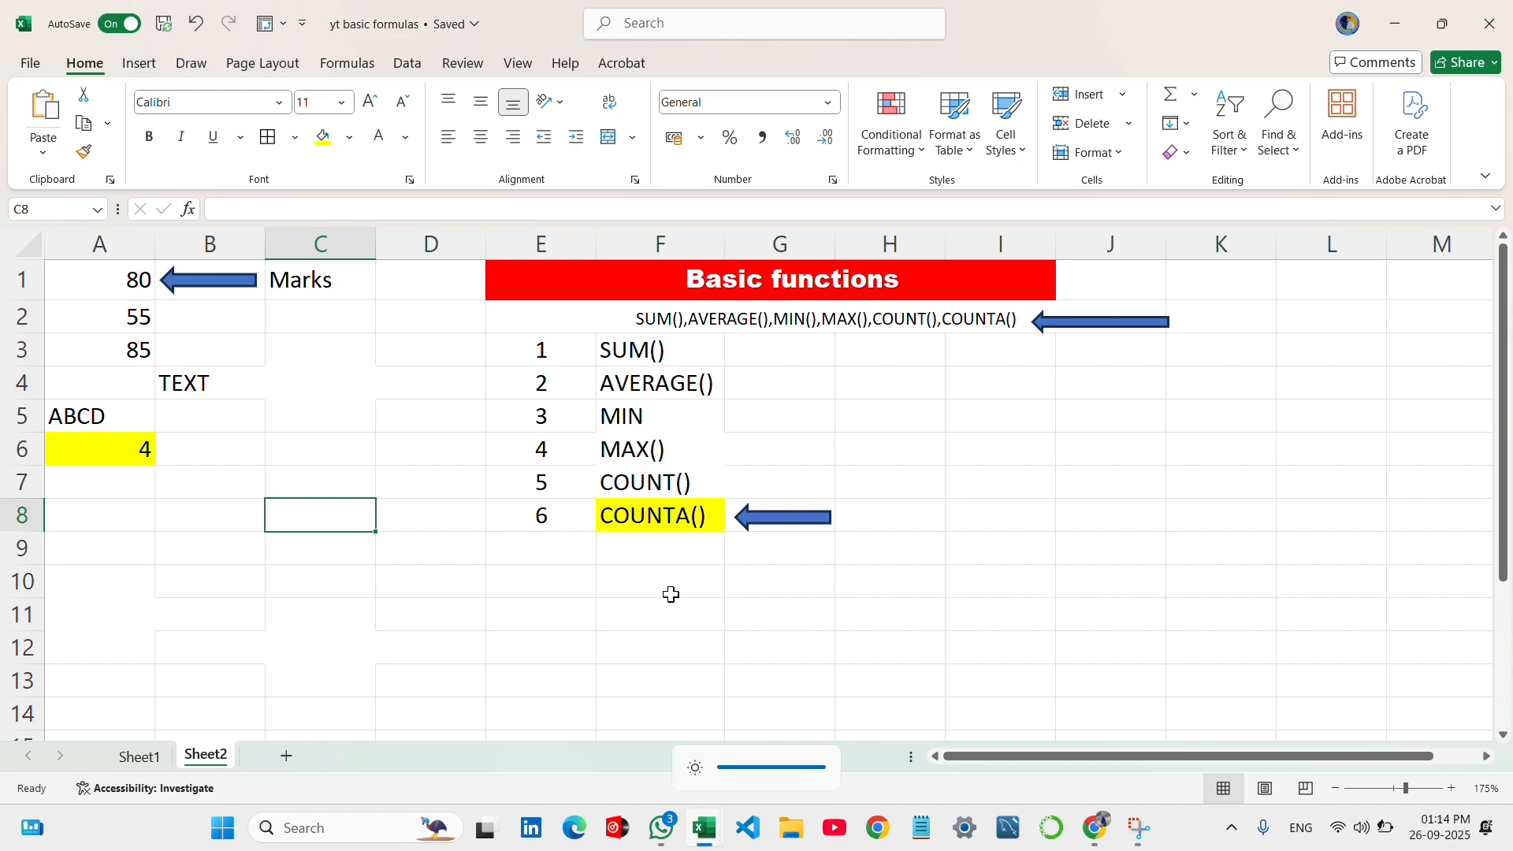
click(642, 483)
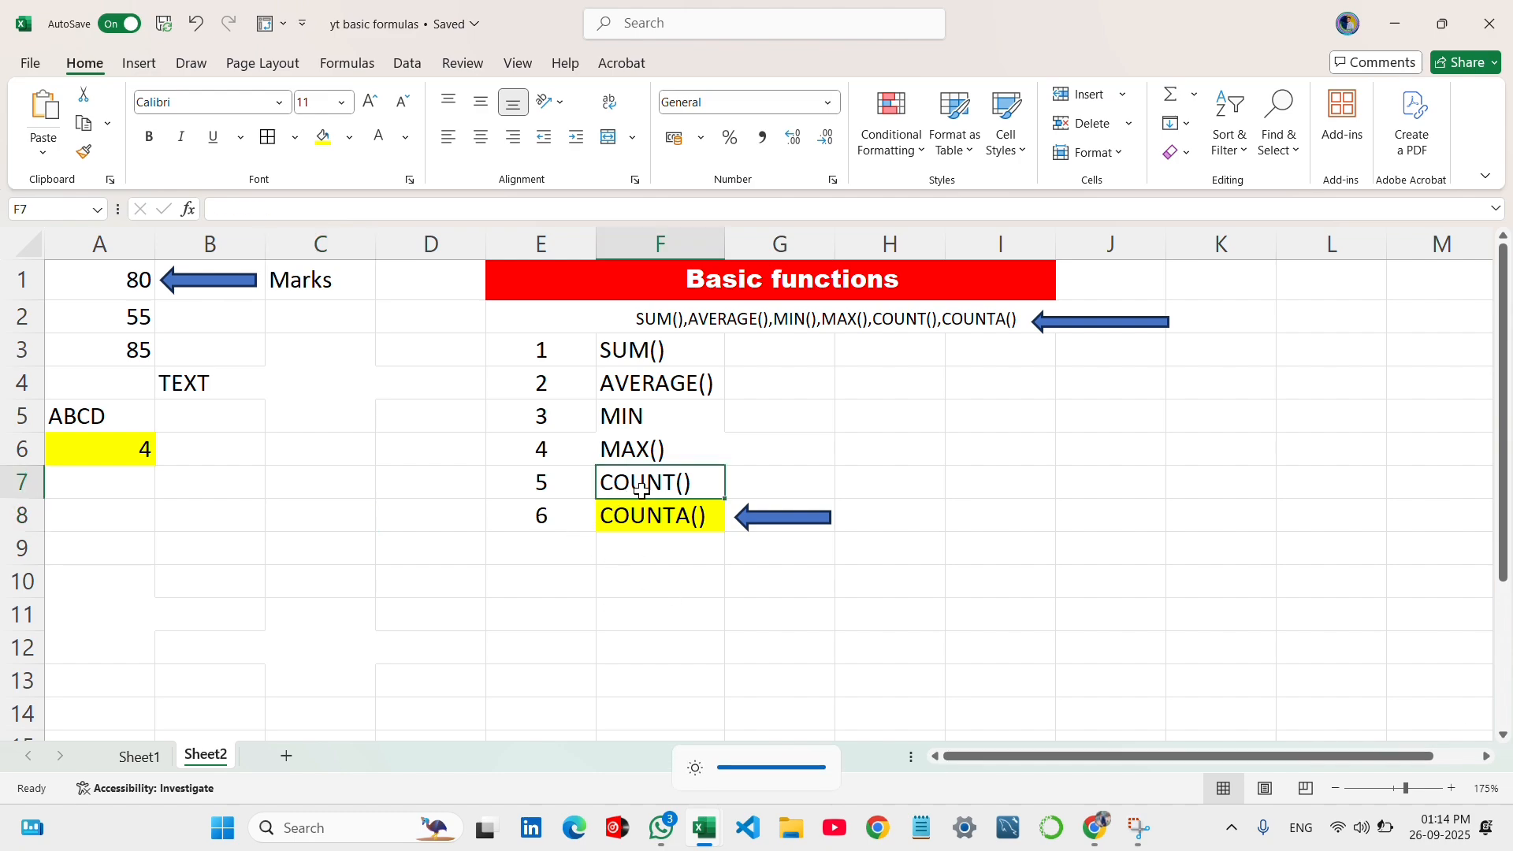
click(610, 518)
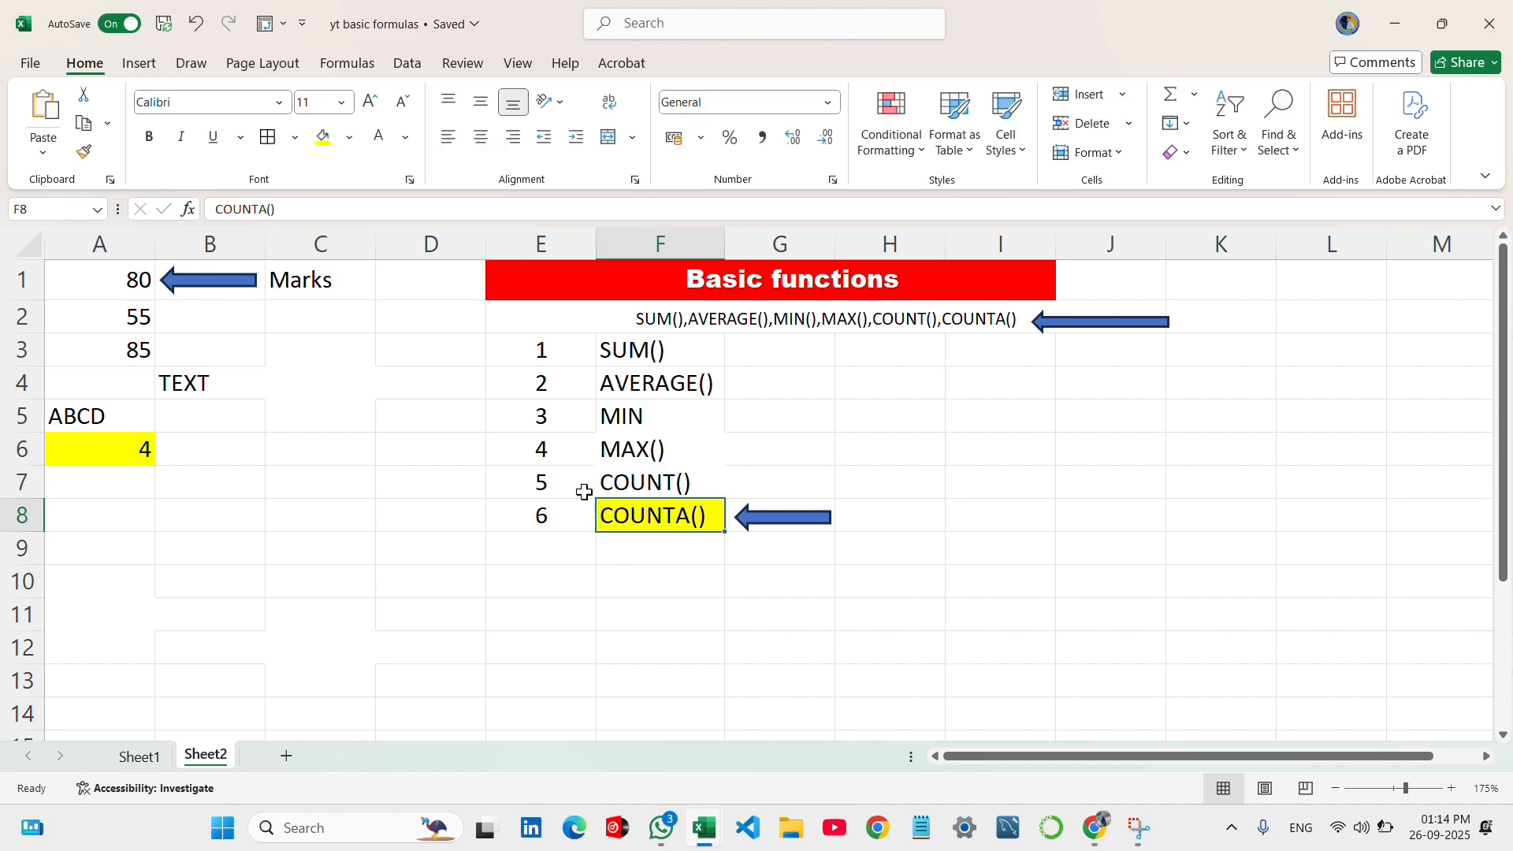
click(456, 439)
click(511, 277)
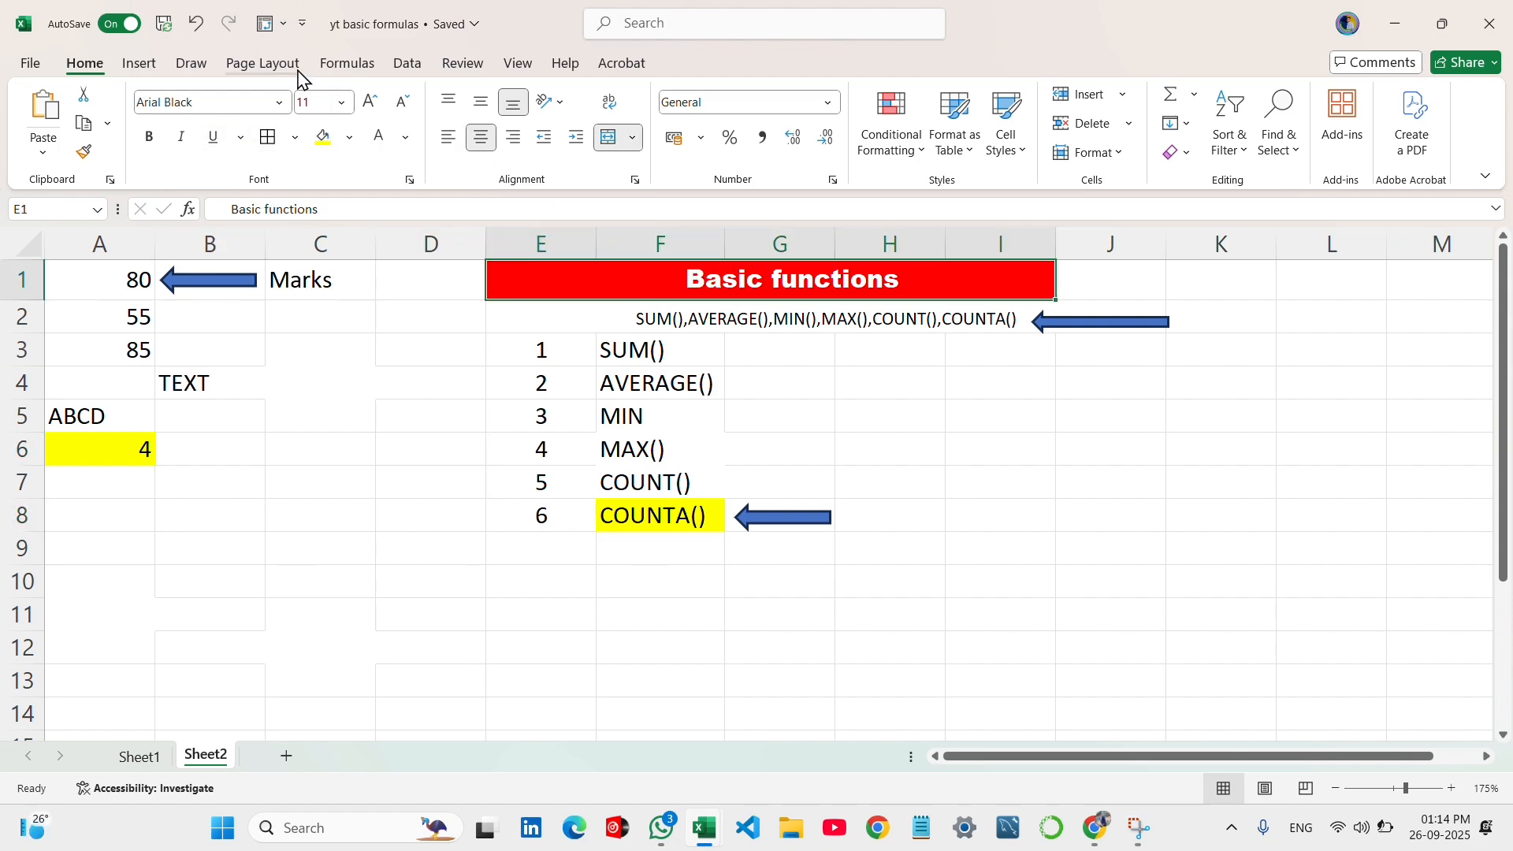
click(1126, 322)
click(1043, 403)
click(853, 347)
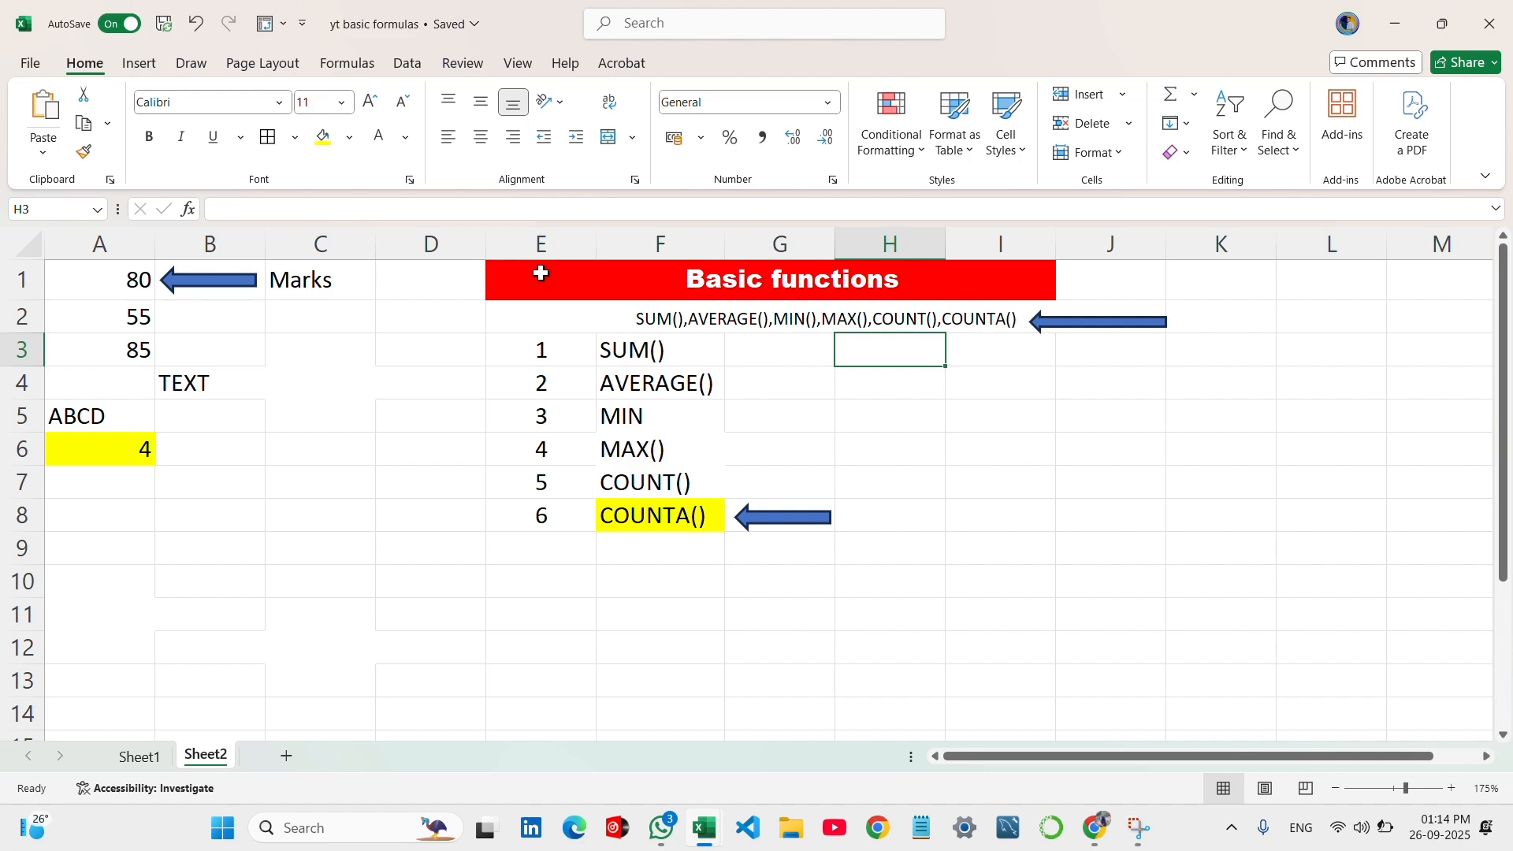
click(238, 468)
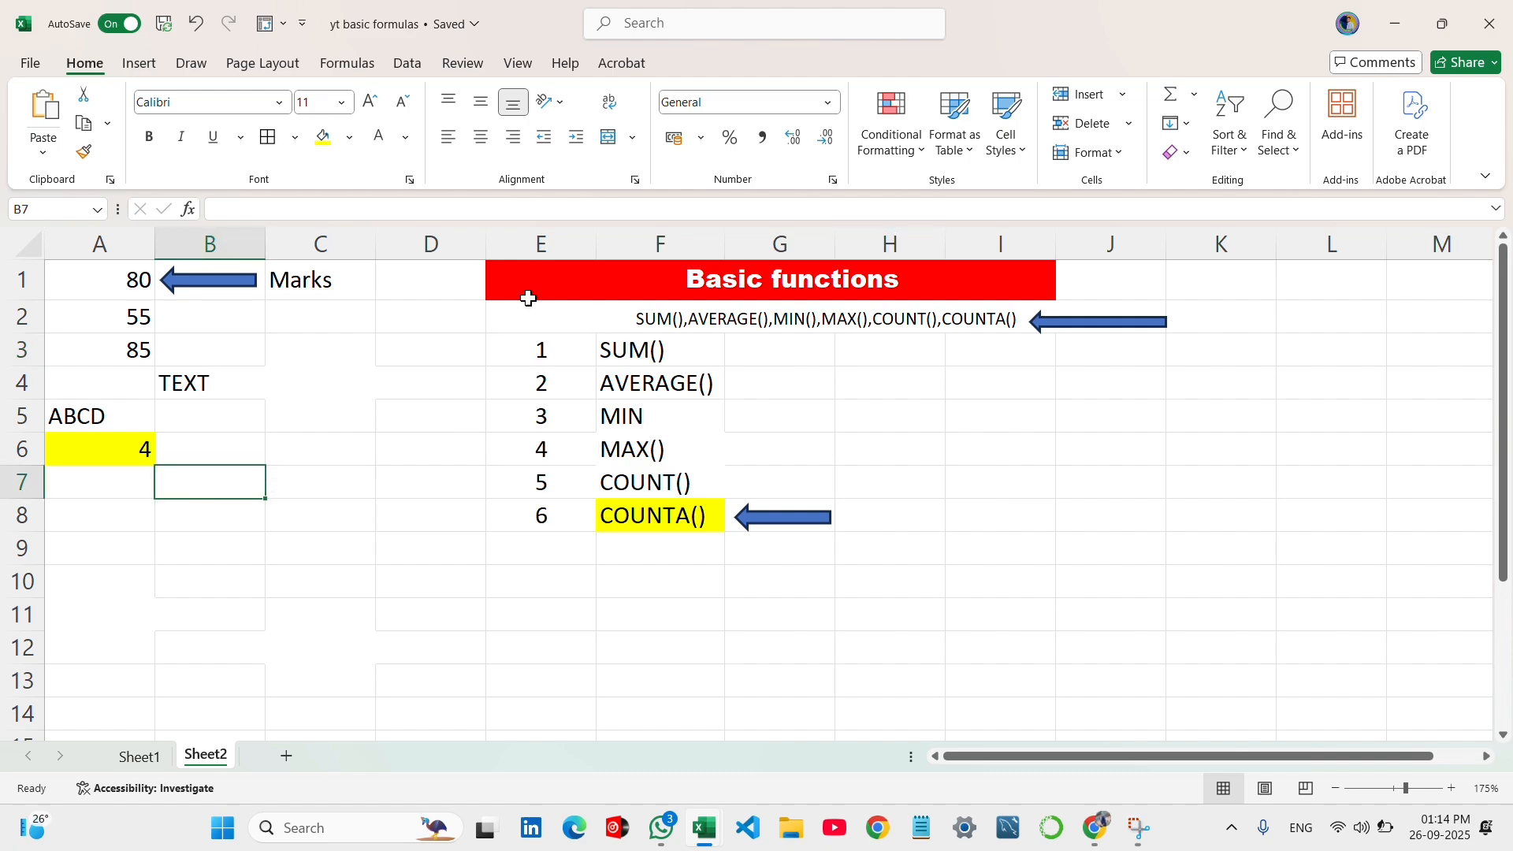
drag(516, 323, 854, 533)
click(753, 655)
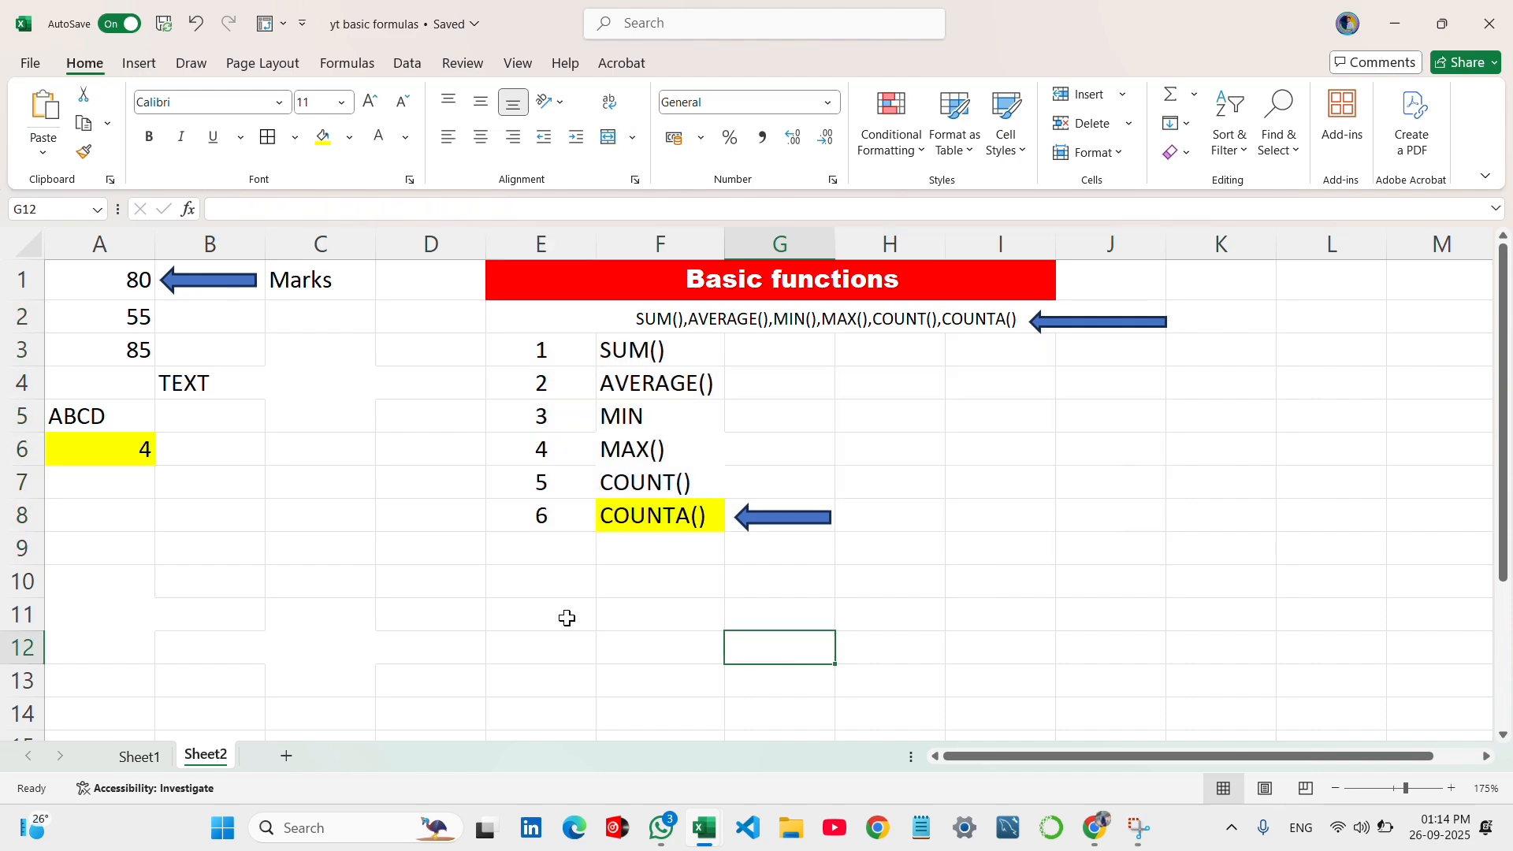
- Enter the text LIKE in cell C6
click(220, 322)
click(345, 443)
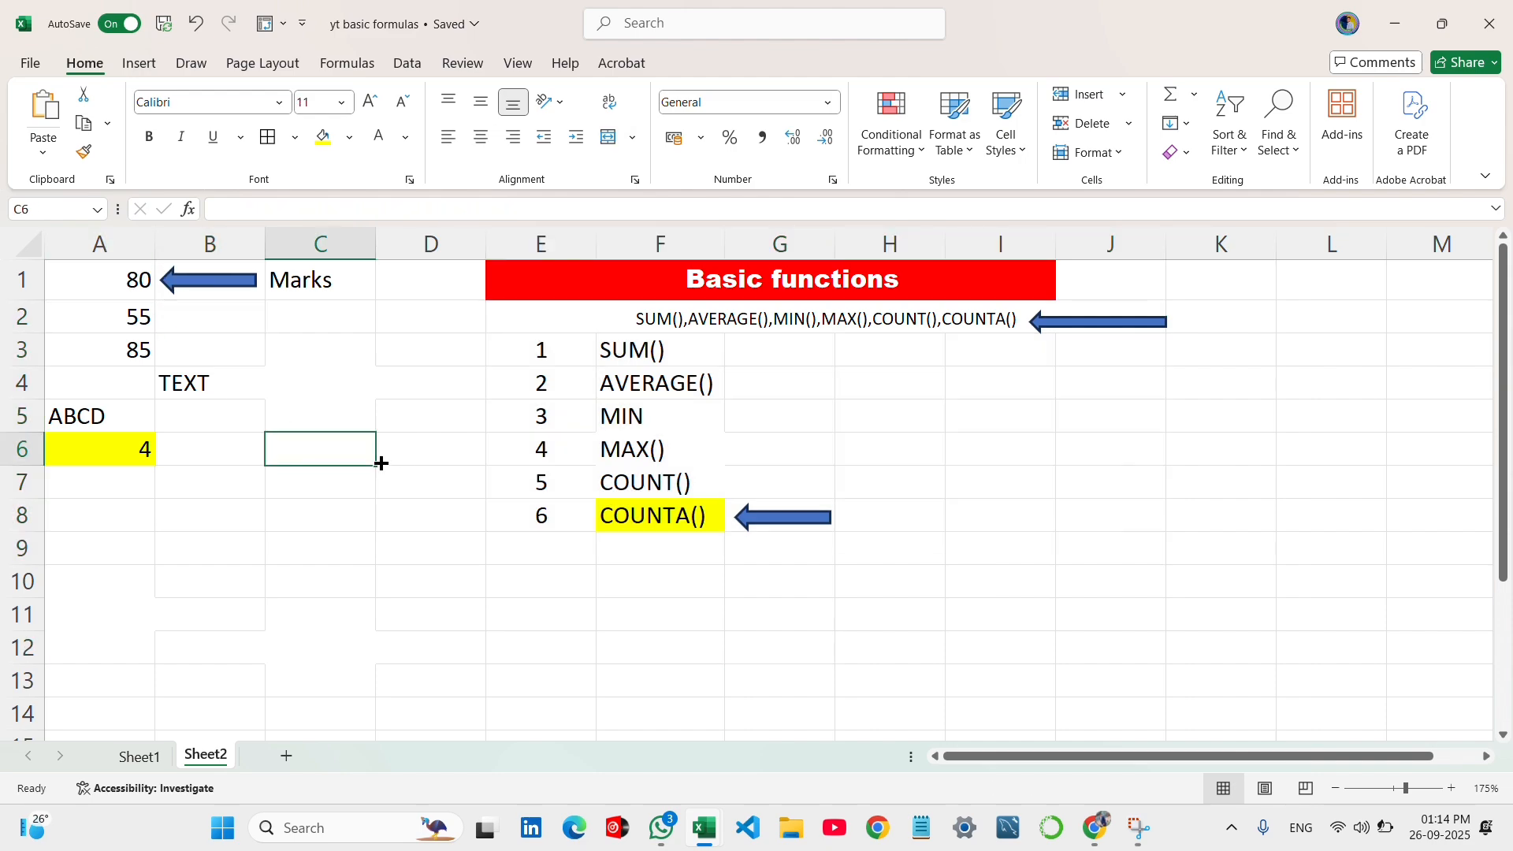
text(LIKE)
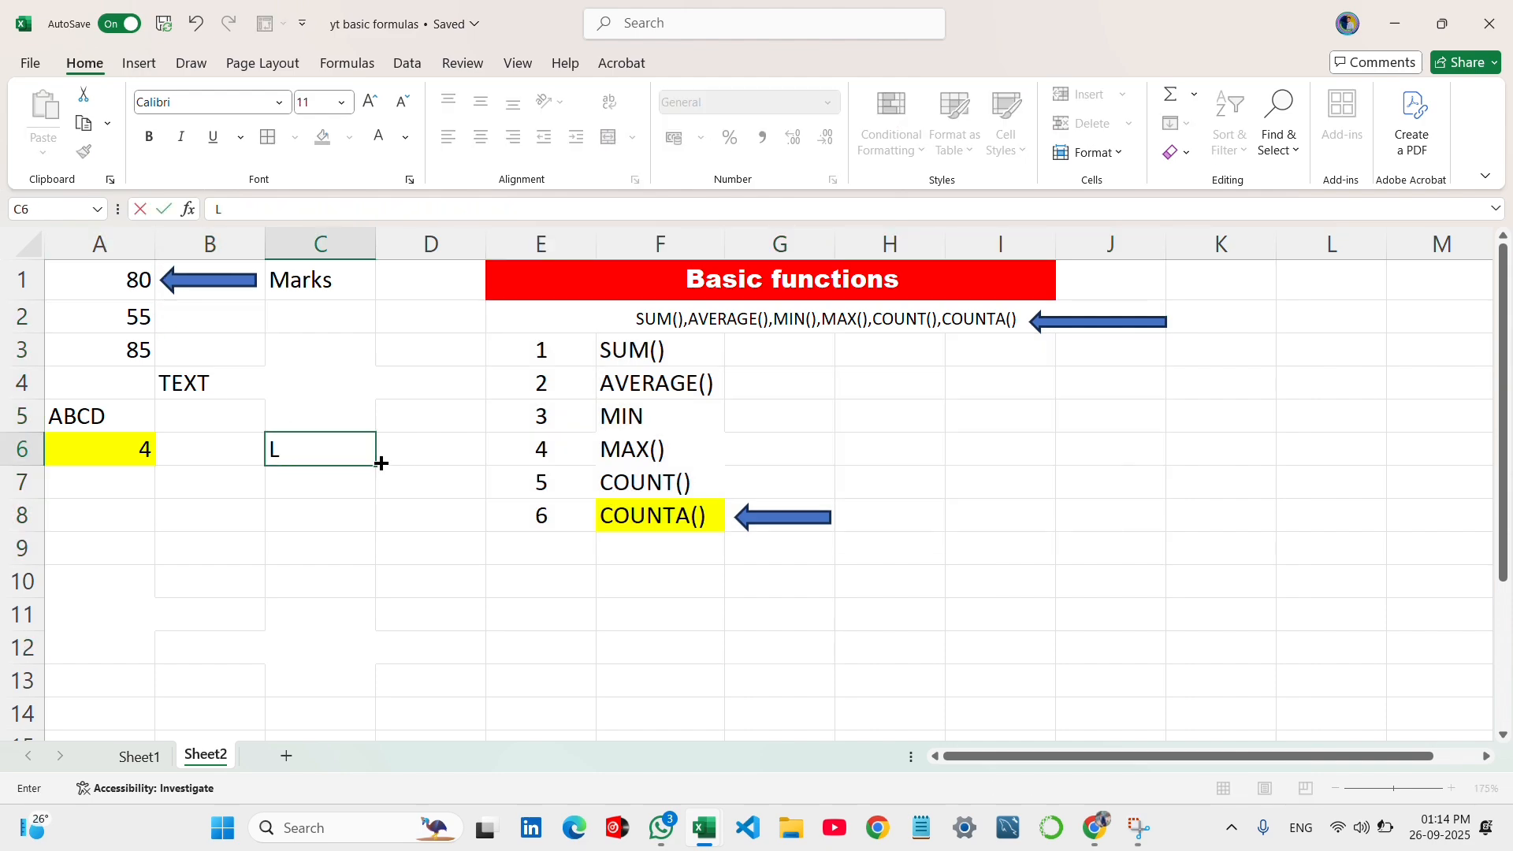